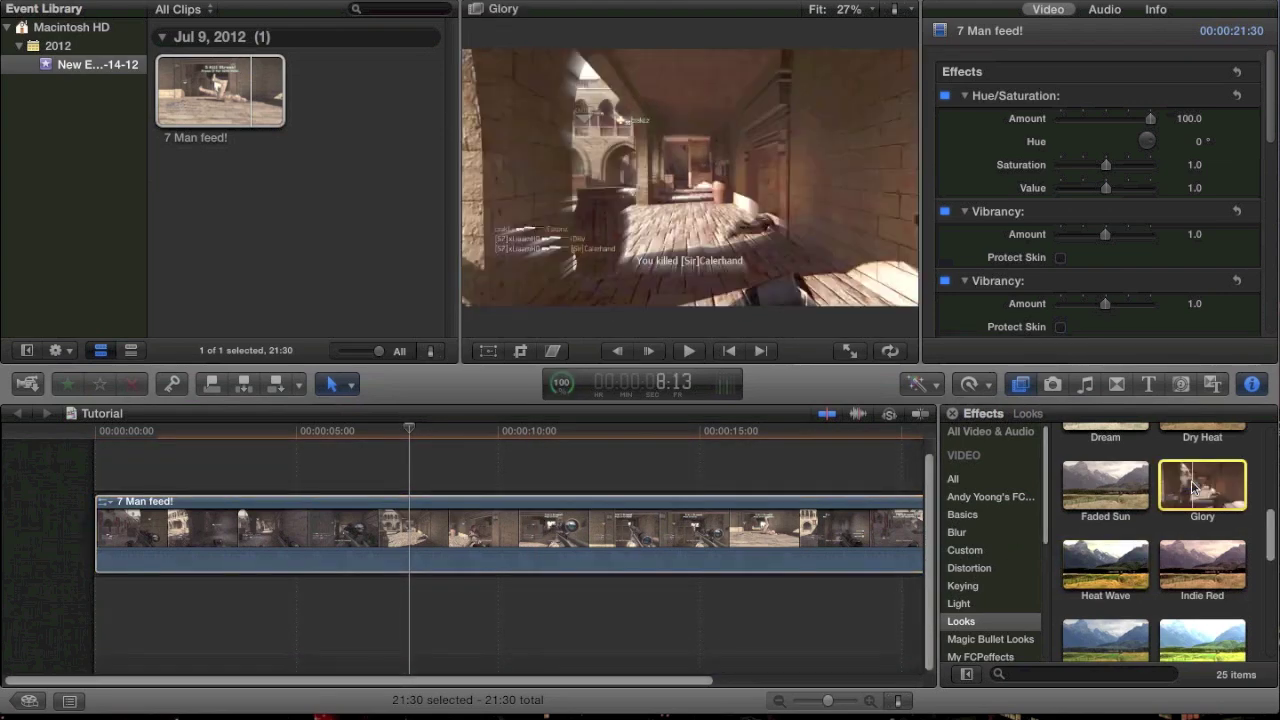
- Apply the Glory and Romantic looks to the 7 Man feed! clip
{"action": "left_click_drag", "start_coordinate": [1150, 510], "coordinate": [576, 524]}
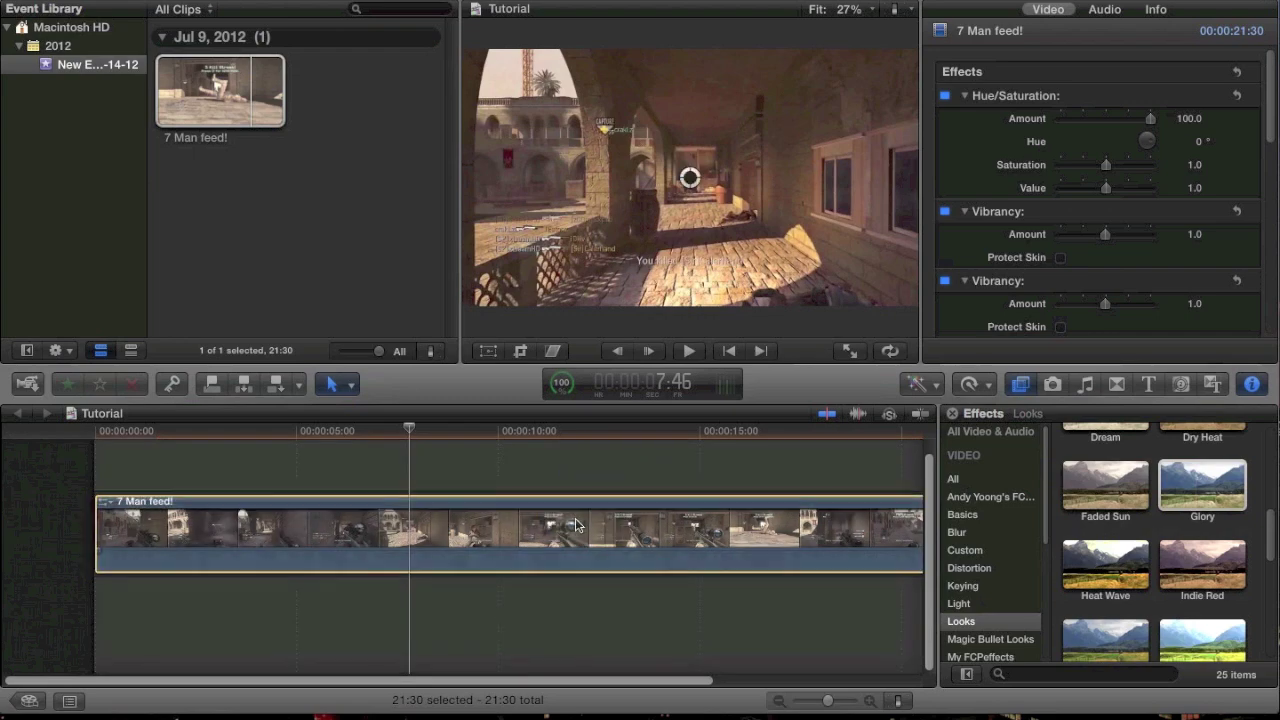
{"action": "left_click", "coordinate": [444, 524]}
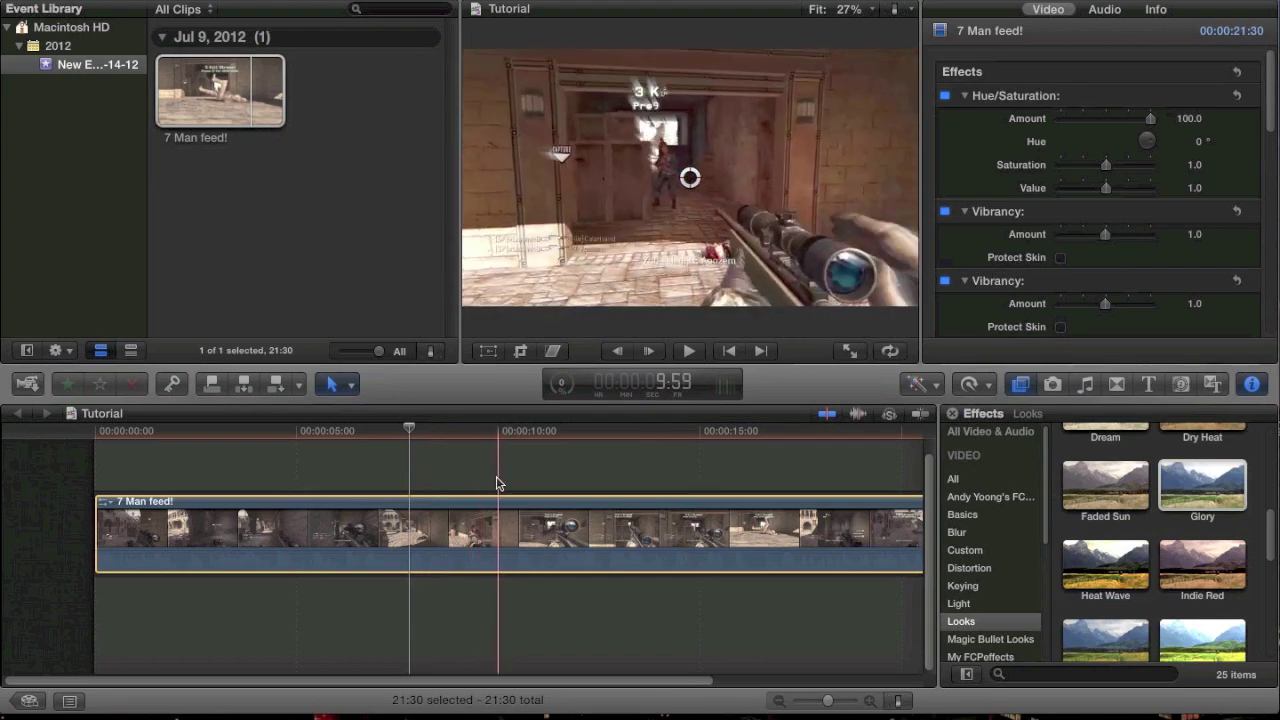
{"action": "scroll", "coordinate": [1157, 556], "scroll_direction": "down", "scroll_amount": 3}
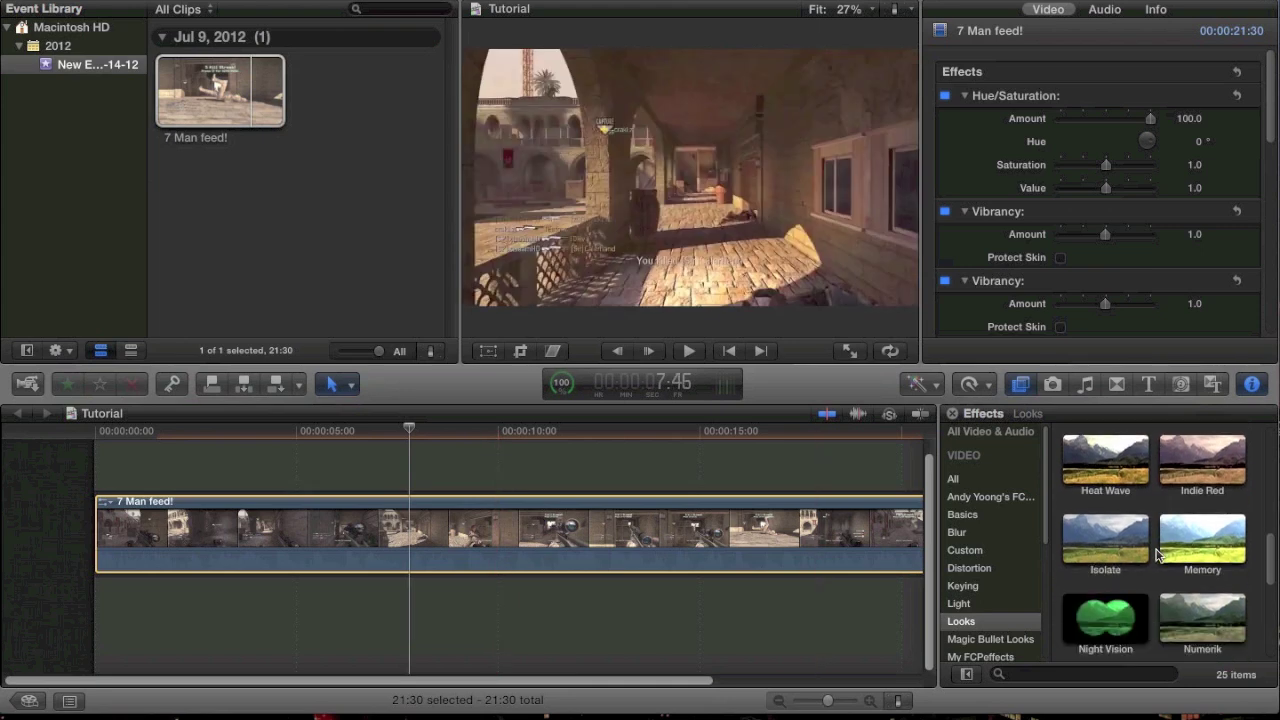
{"action": "scroll", "coordinate": [1157, 556], "scroll_direction": "down", "scroll_amount": 3}
{"action": "left_click", "coordinate": [1176, 476]}
{"action": "left_click_drag", "start_coordinate": [750, 478], "coordinate": [569, 541]}
{"action": "left_click", "coordinate": [569, 541]}
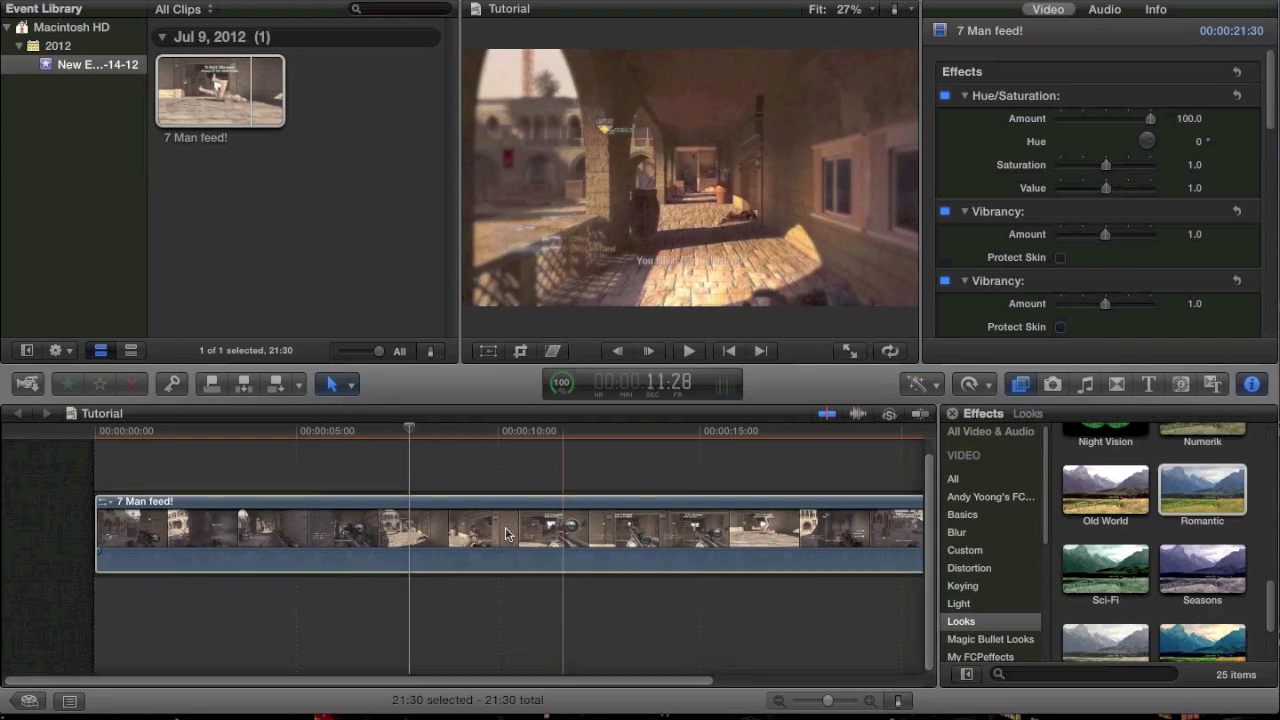
- Add a second Glory look and the Dream look to the clip
{"action": "scroll", "coordinate": [1130, 545], "scroll_direction": "up", "scroll_amount": 5}
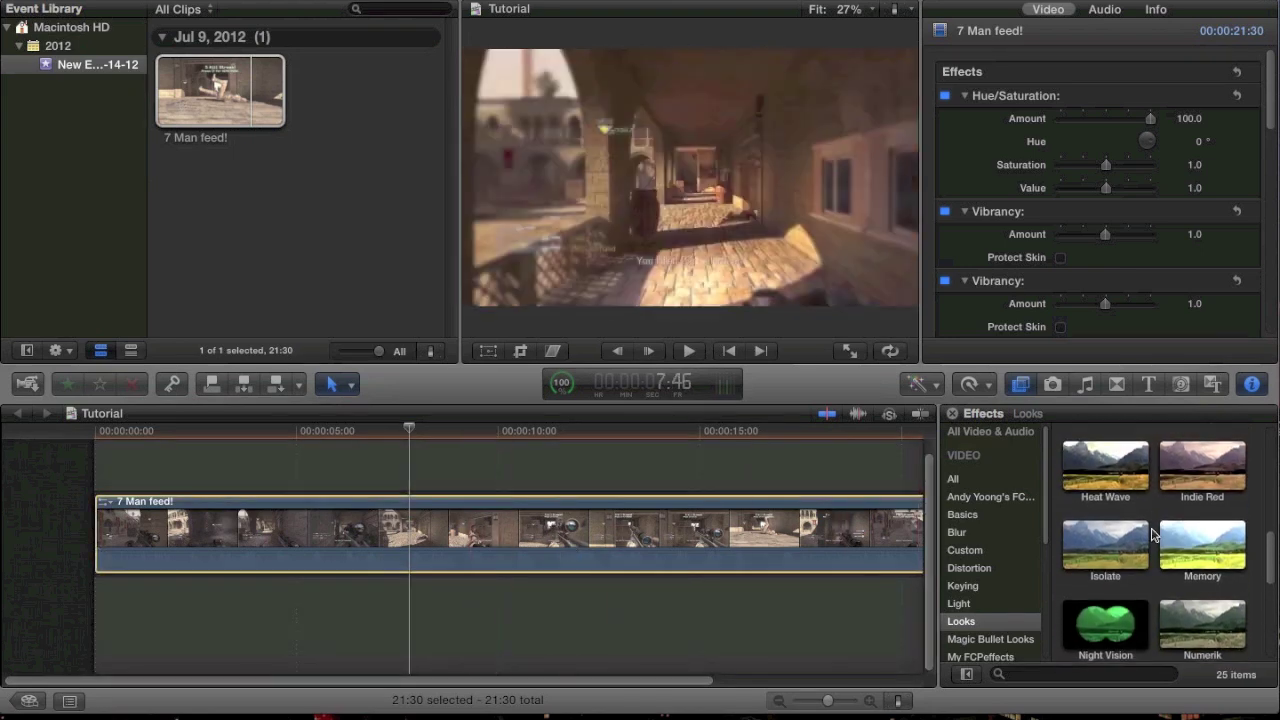
{"action": "left_click_drag", "start_coordinate": [1186, 556], "coordinate": [688, 541]}
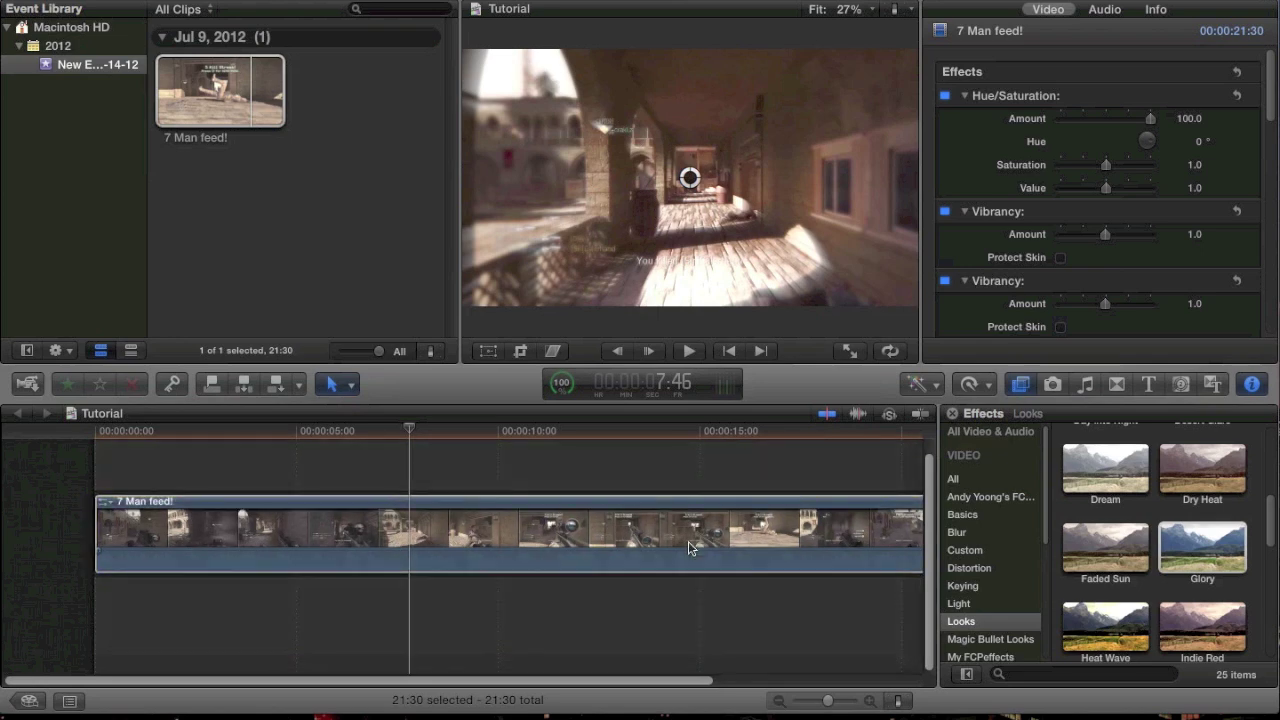
{"action": "left_click_drag", "start_coordinate": [1107, 471], "coordinate": [392, 540]}
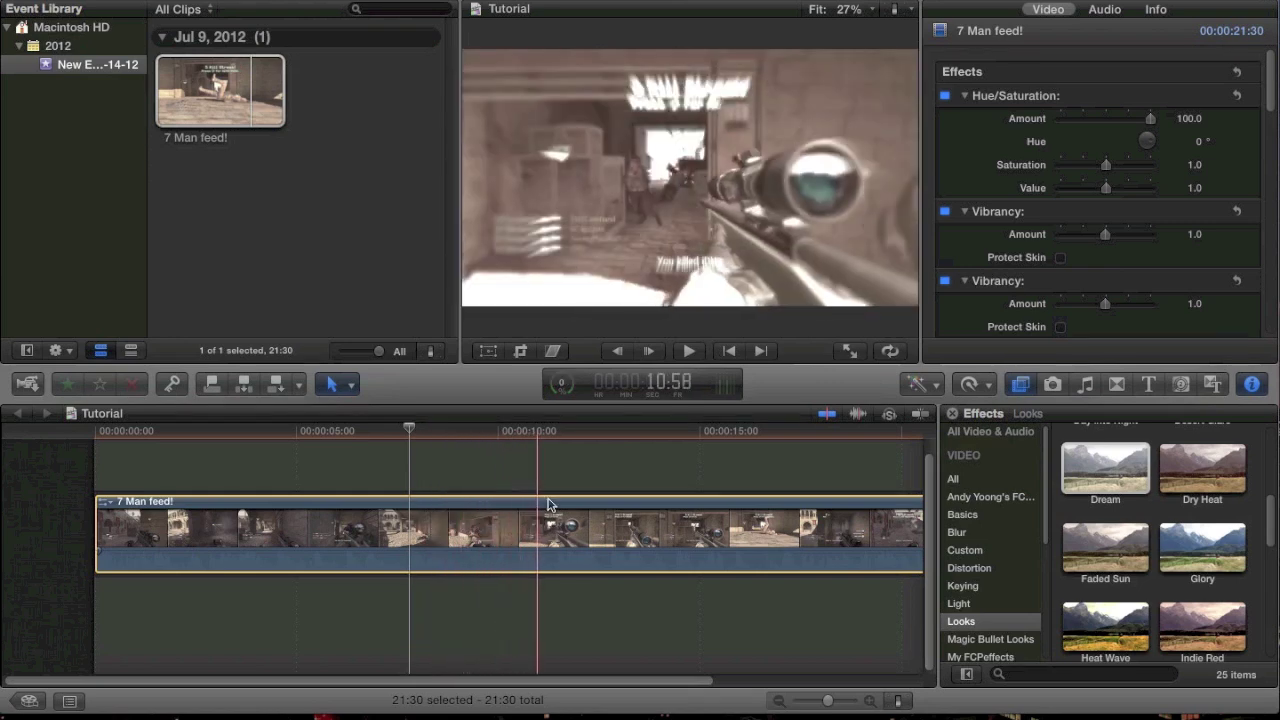
- Uncheck the Glory effect in the Video inspector to compare the look
{"action": "scroll", "coordinate": [1022, 250], "scroll_direction": "down", "scroll_amount": 2}
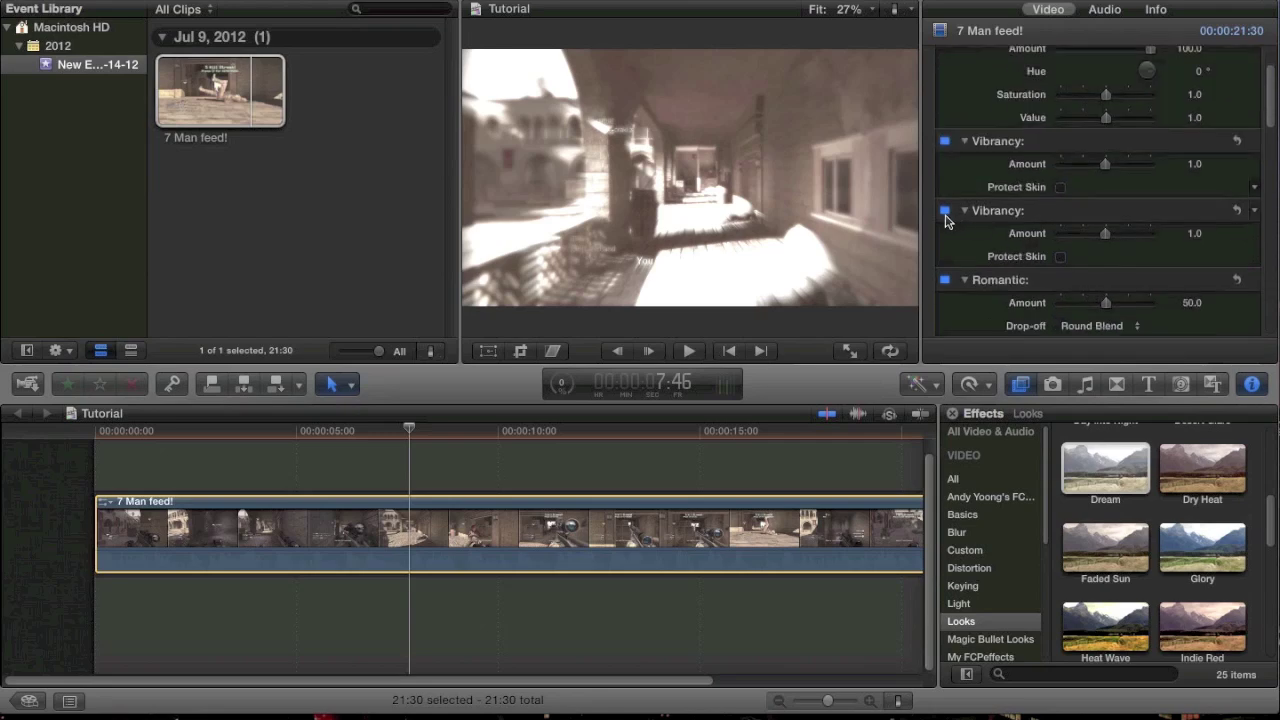
{"action": "scroll", "coordinate": [1010, 212], "scroll_direction": "down", "scroll_amount": 3}
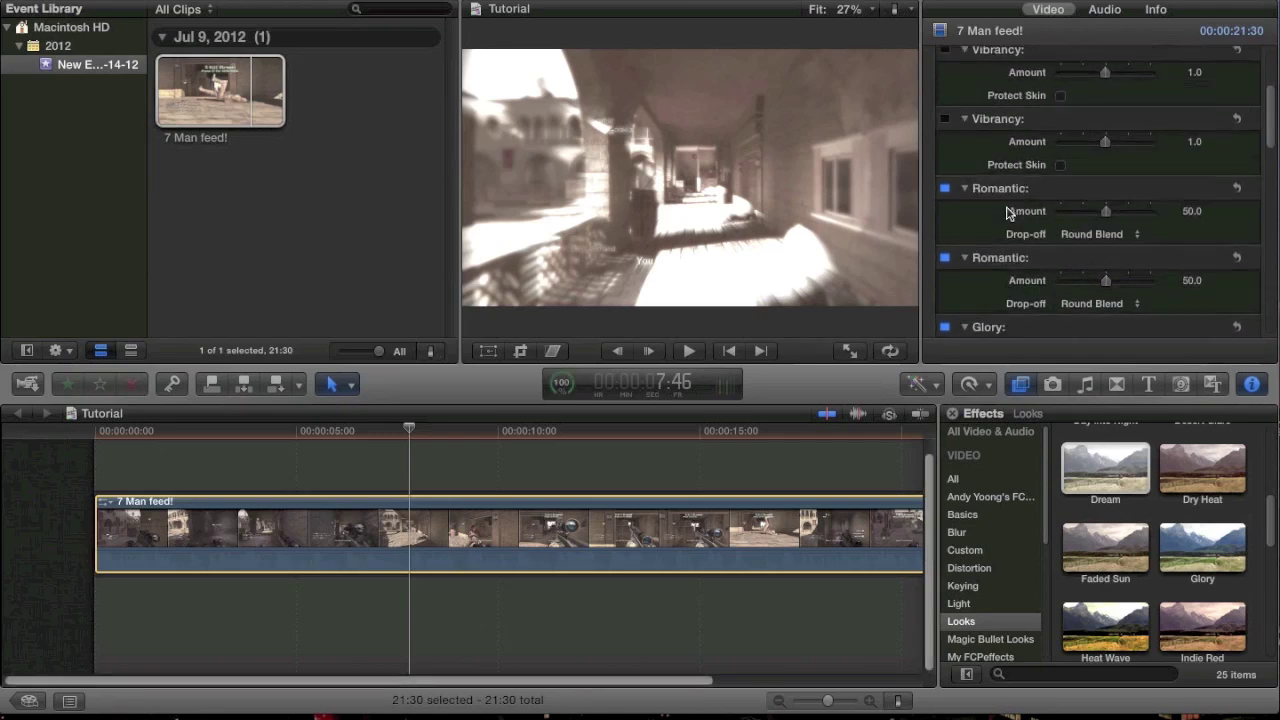
{"action": "scroll", "coordinate": [937, 200], "scroll_direction": "down", "scroll_amount": 3}
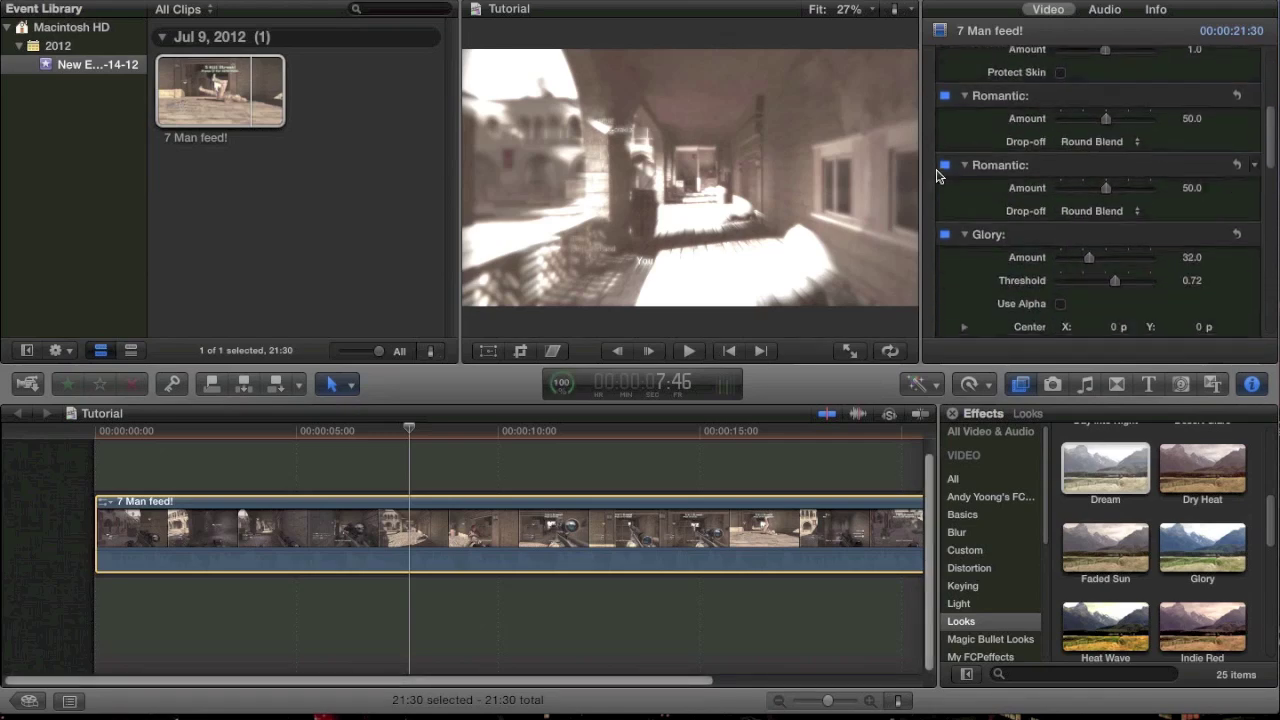
{"action": "left_click", "coordinate": [945, 235]}
{"action": "scroll", "coordinate": [947, 241], "scroll_direction": "down", "scroll_amount": 1}
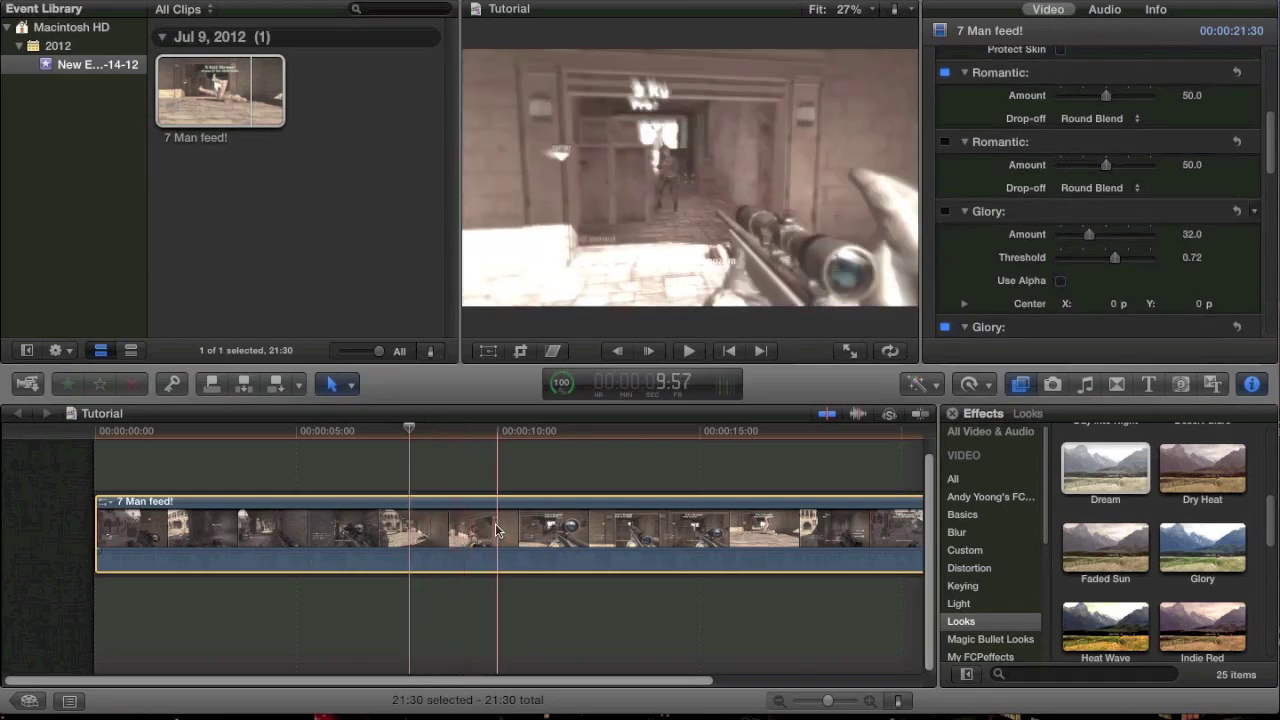
{"action": "scroll", "coordinate": [1063, 122], "scroll_direction": "up", "scroll_amount": 10}
{"action": "scroll", "coordinate": [1063, 130], "scroll_direction": "down", "scroll_amount": 5}
{"action": "scroll", "coordinate": [1063, 137], "scroll_direction": "down", "scroll_amount": 10}
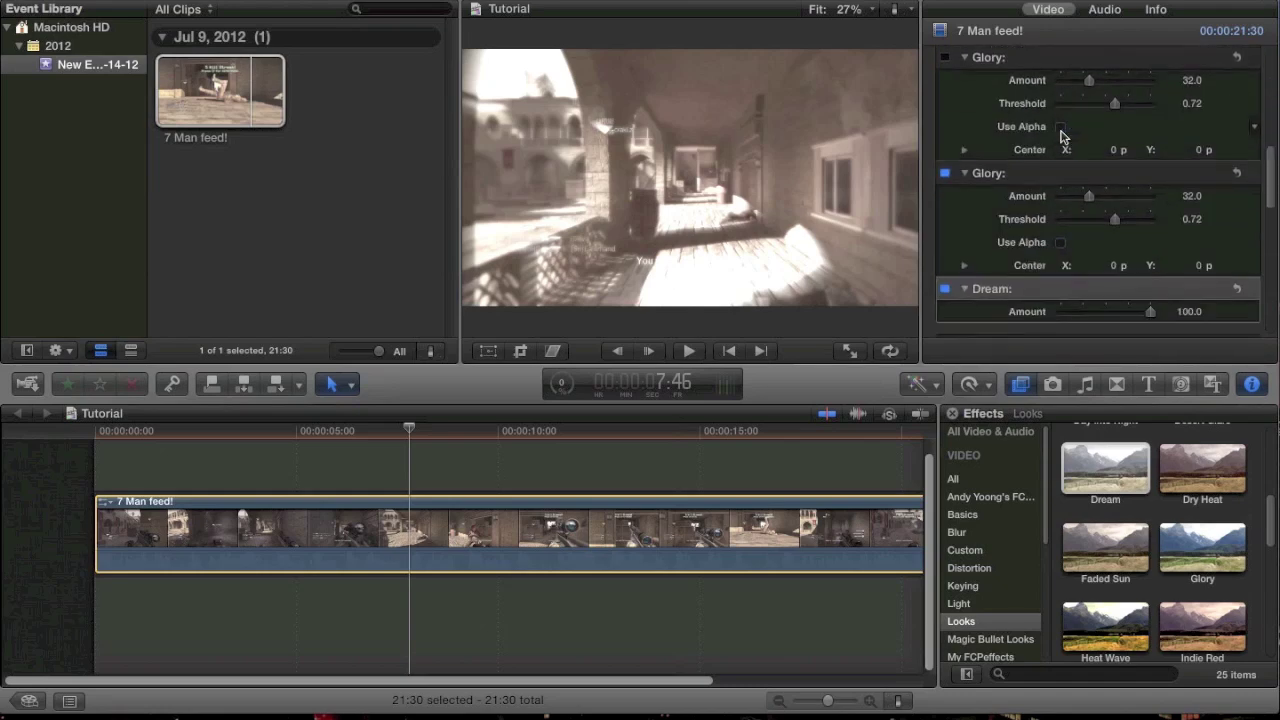
{"action": "scroll", "coordinate": [1063, 137], "scroll_direction": "down", "scroll_amount": 4}
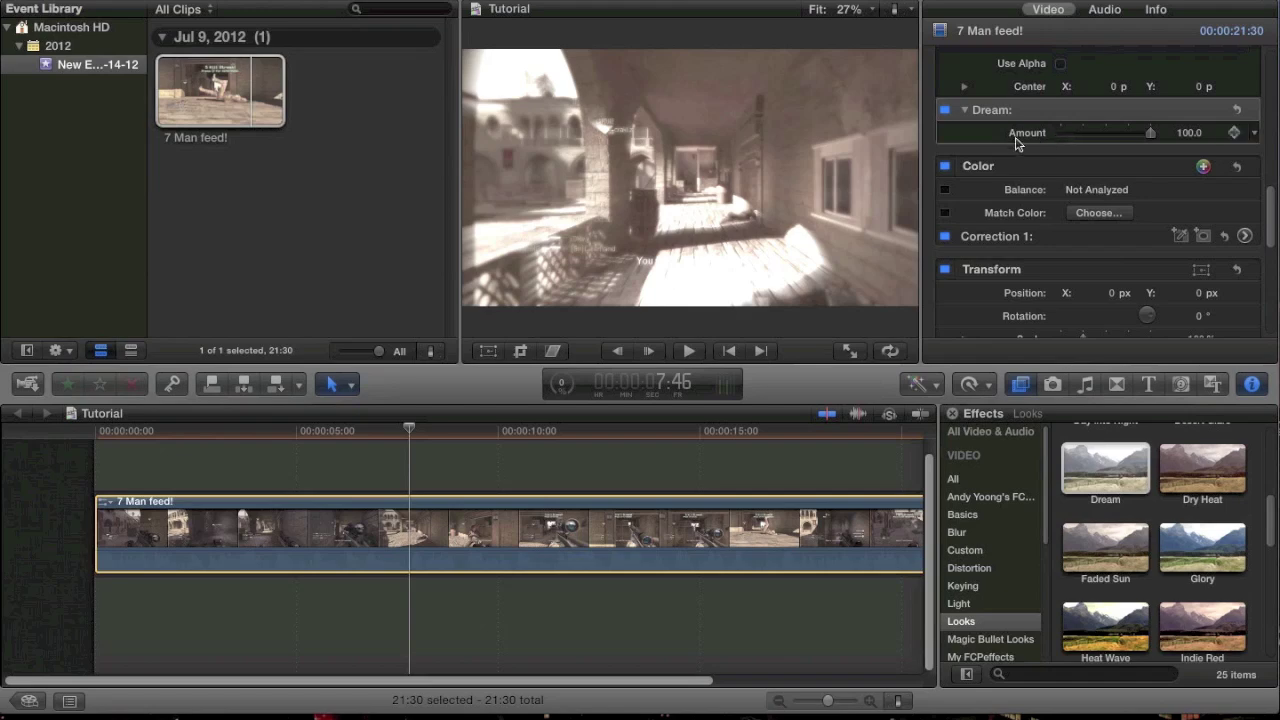
{"action": "scroll", "coordinate": [998, 151], "scroll_direction": "up", "scroll_amount": 9}
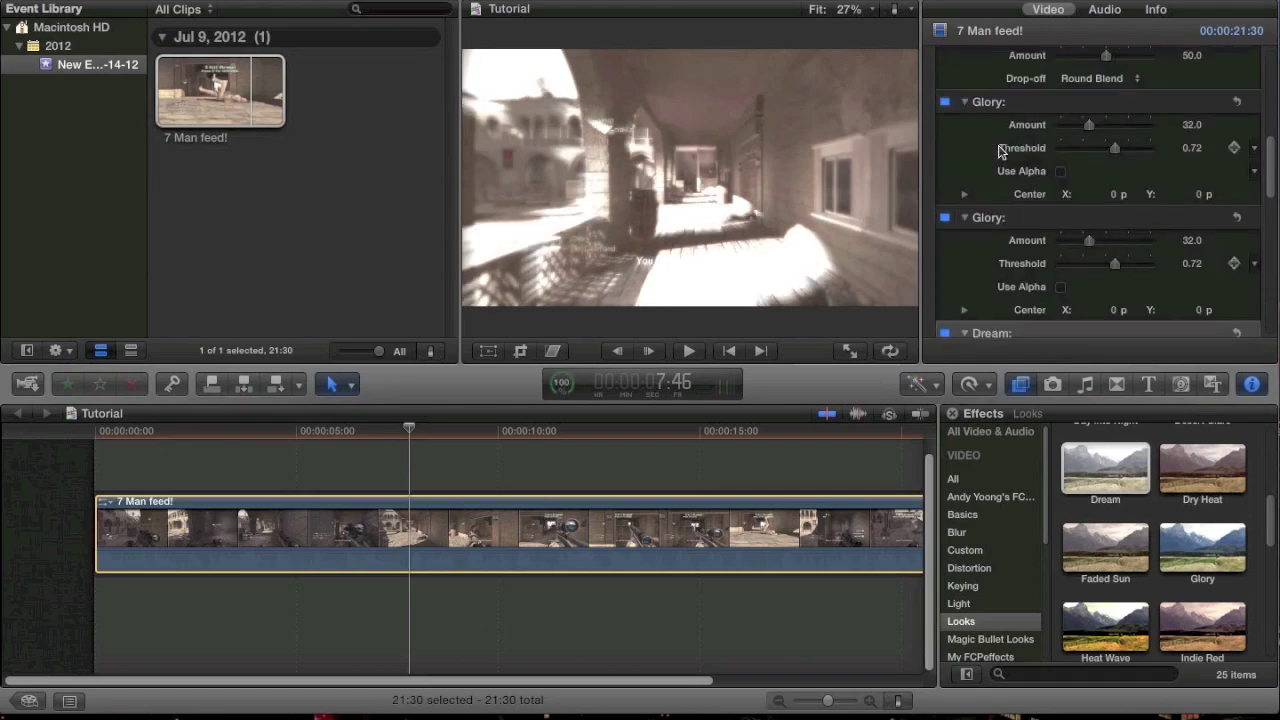
- Delete both Glory and both Vibrancy effects, then select the Dream look
{"action": "mouse_move", "coordinate": [1001, 150]}
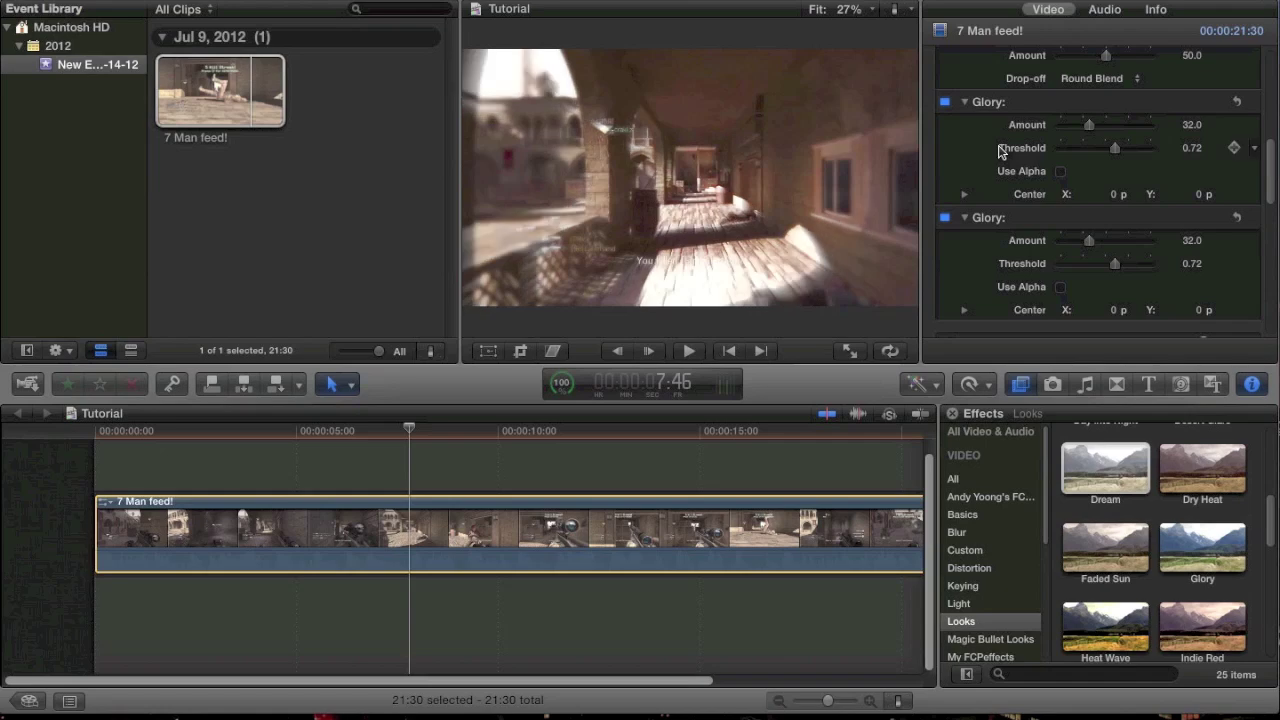
{"action": "key", "text": "Delete"}
{"action": "key", "text": "Delete"}
{"action": "scroll", "coordinate": [998, 150], "scroll_direction": "up", "scroll_amount": 3}
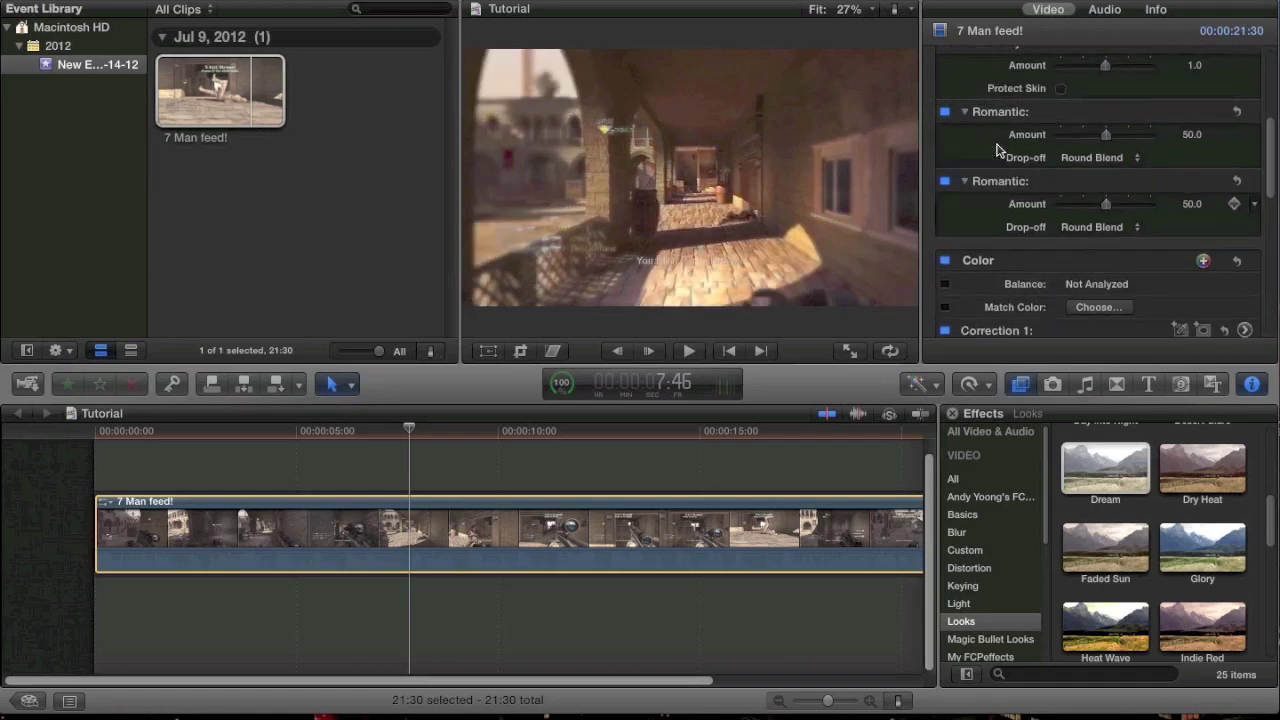
{"action": "scroll", "coordinate": [998, 150], "scroll_direction": "up", "scroll_amount": 4}
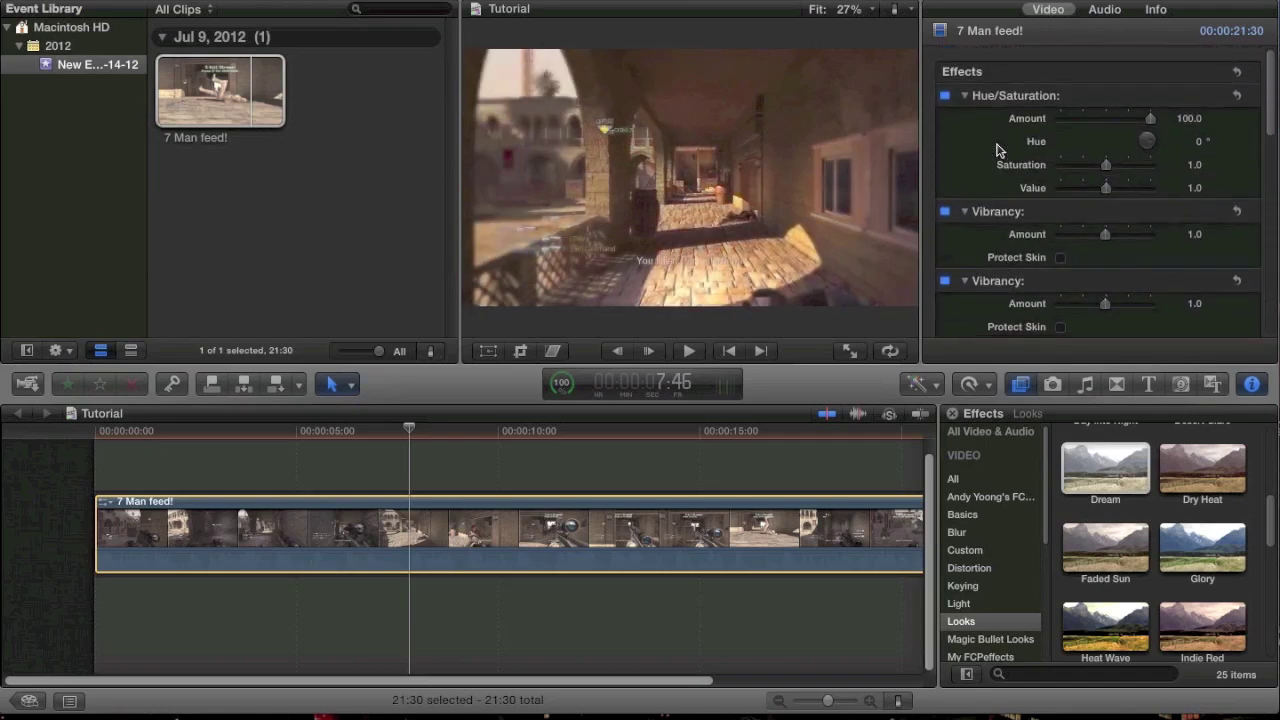
{"action": "key", "text": "Delete"}
{"action": "key", "text": "Delete"}
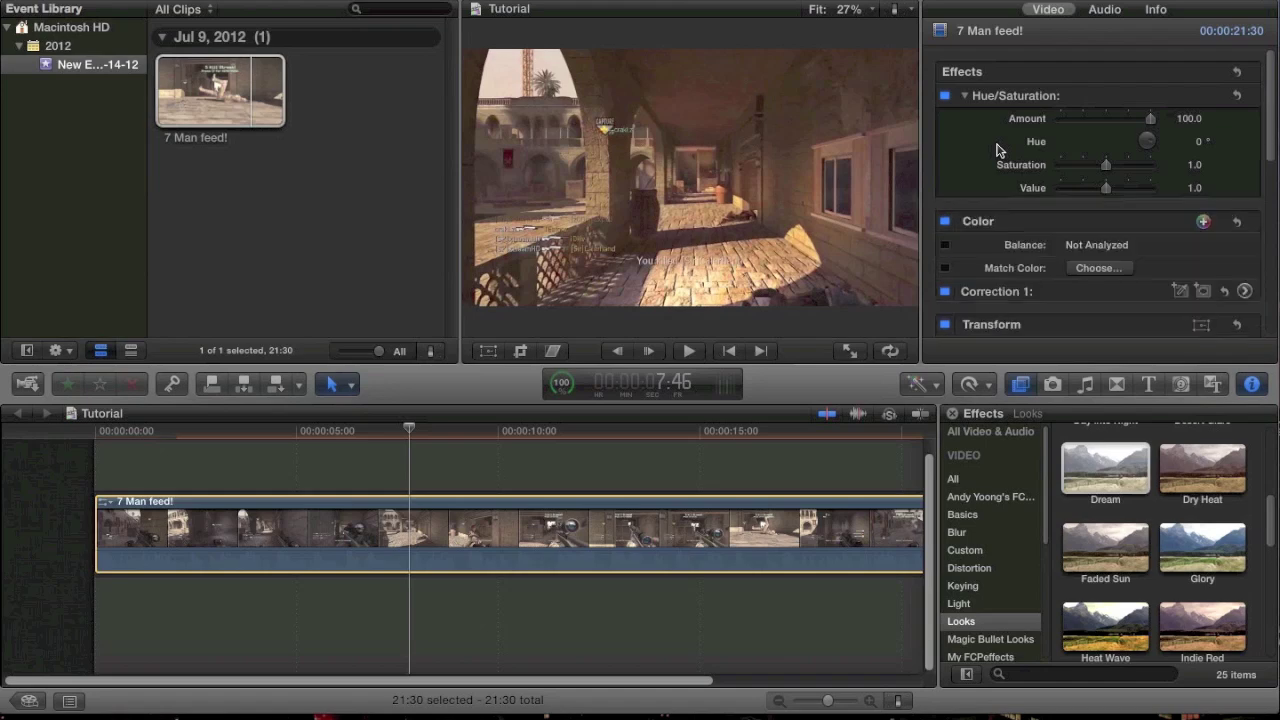
{"action": "left_click", "coordinate": [1124, 452]}
{"action": "scroll", "coordinate": [1125, 513], "scroll_direction": "down", "scroll_amount": 3}
{"action": "scroll", "coordinate": [1124, 513], "scroll_direction": "down", "scroll_amount": 3}
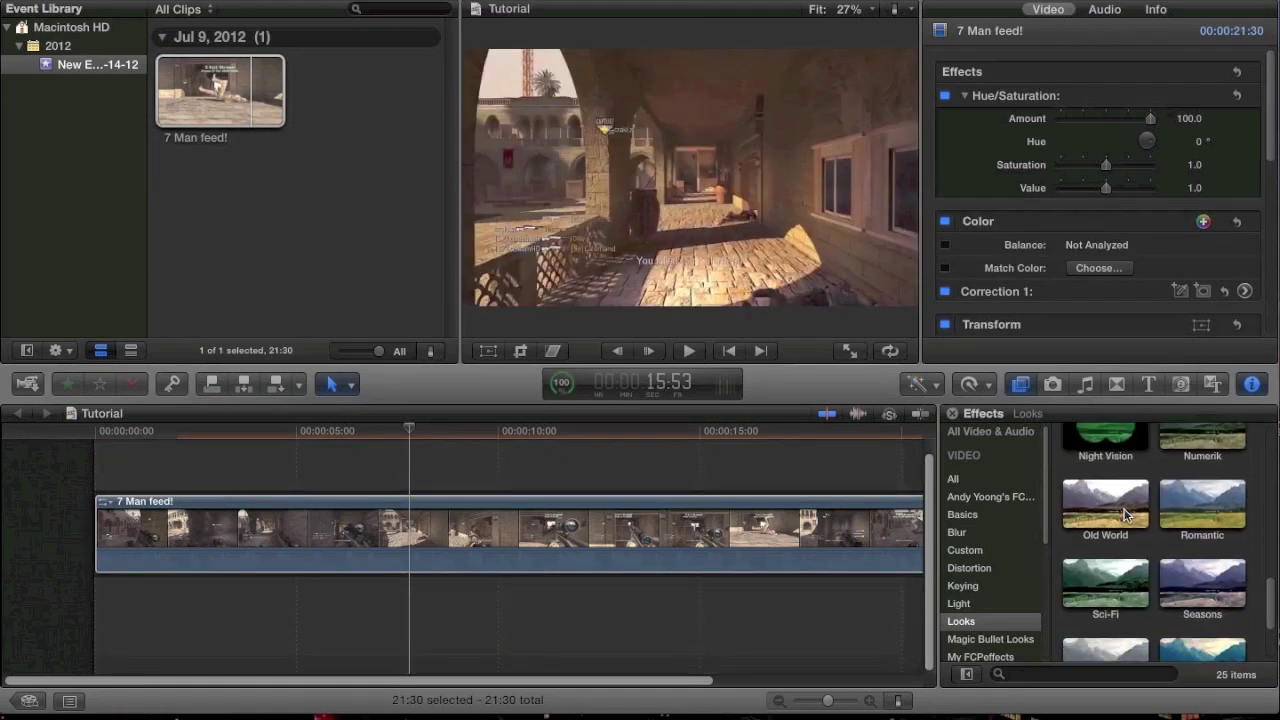
{"action": "scroll", "coordinate": [1125, 513], "scroll_direction": "down", "scroll_amount": 2}
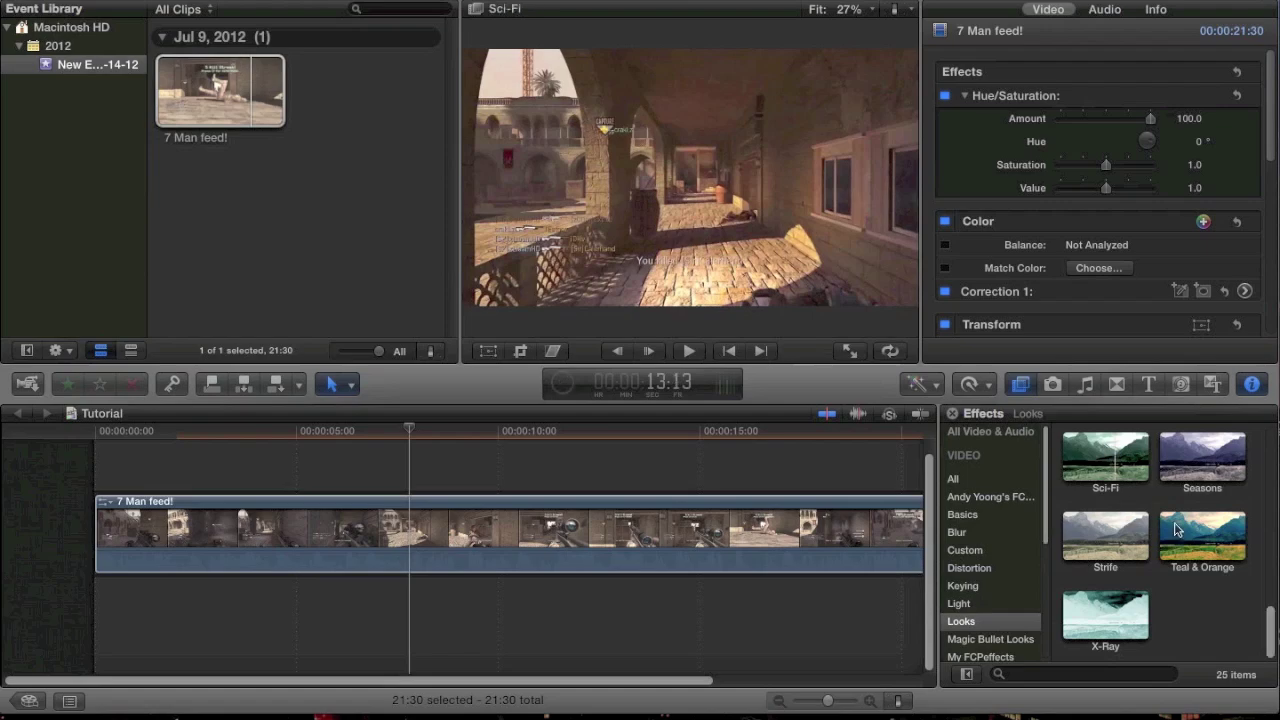
{"action": "left_click_drag", "start_coordinate": [1177, 530], "coordinate": [603, 540]}
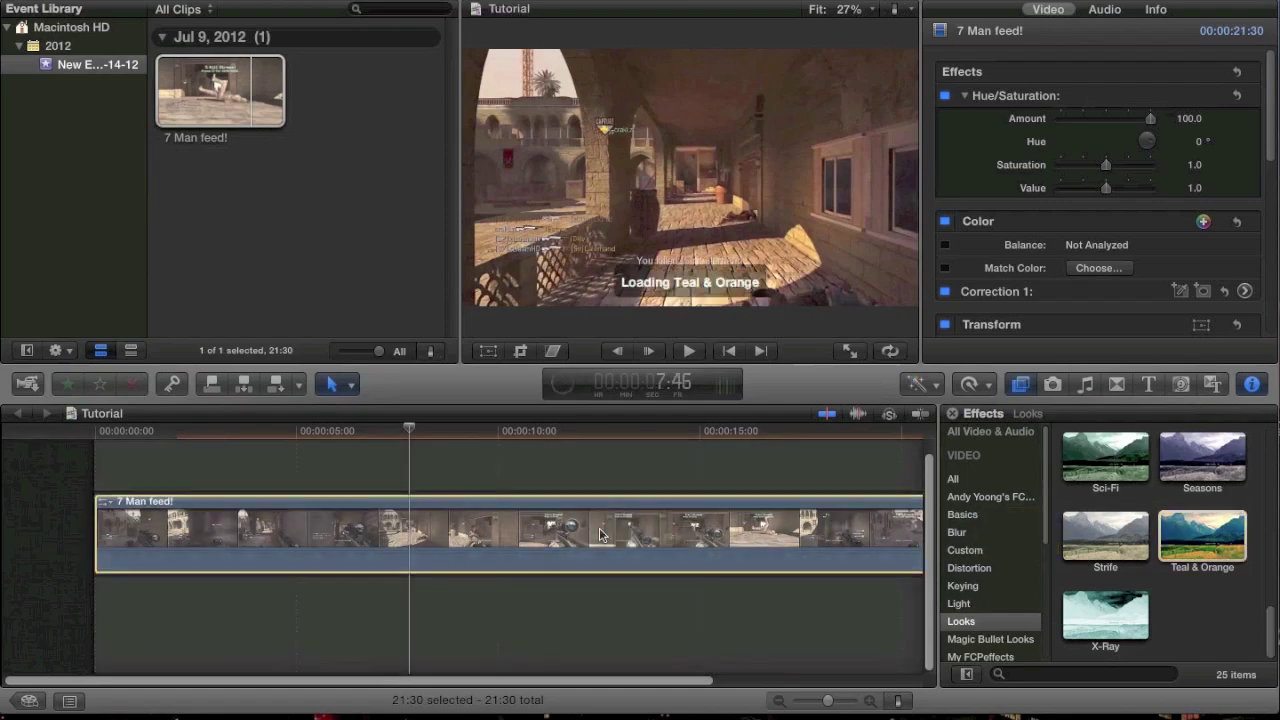
{"action": "left_click", "coordinate": [345, 548]}
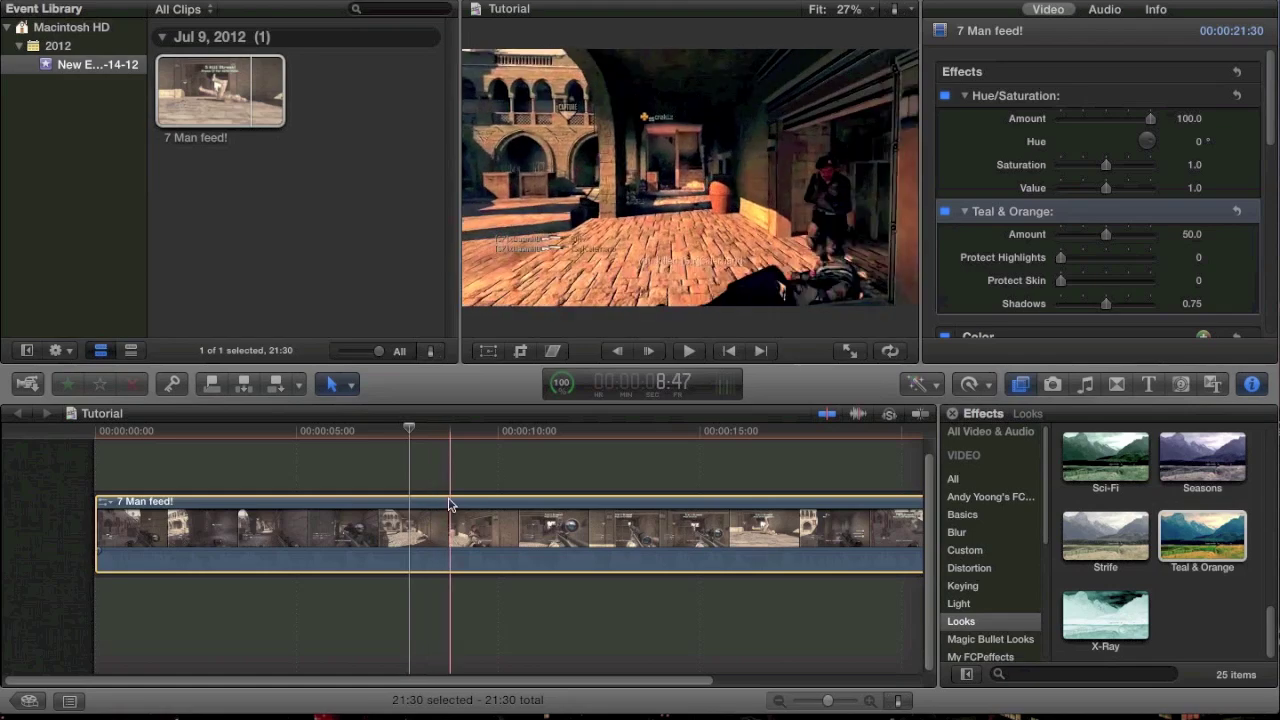
{"action": "left_click", "coordinate": [1165, 520]}
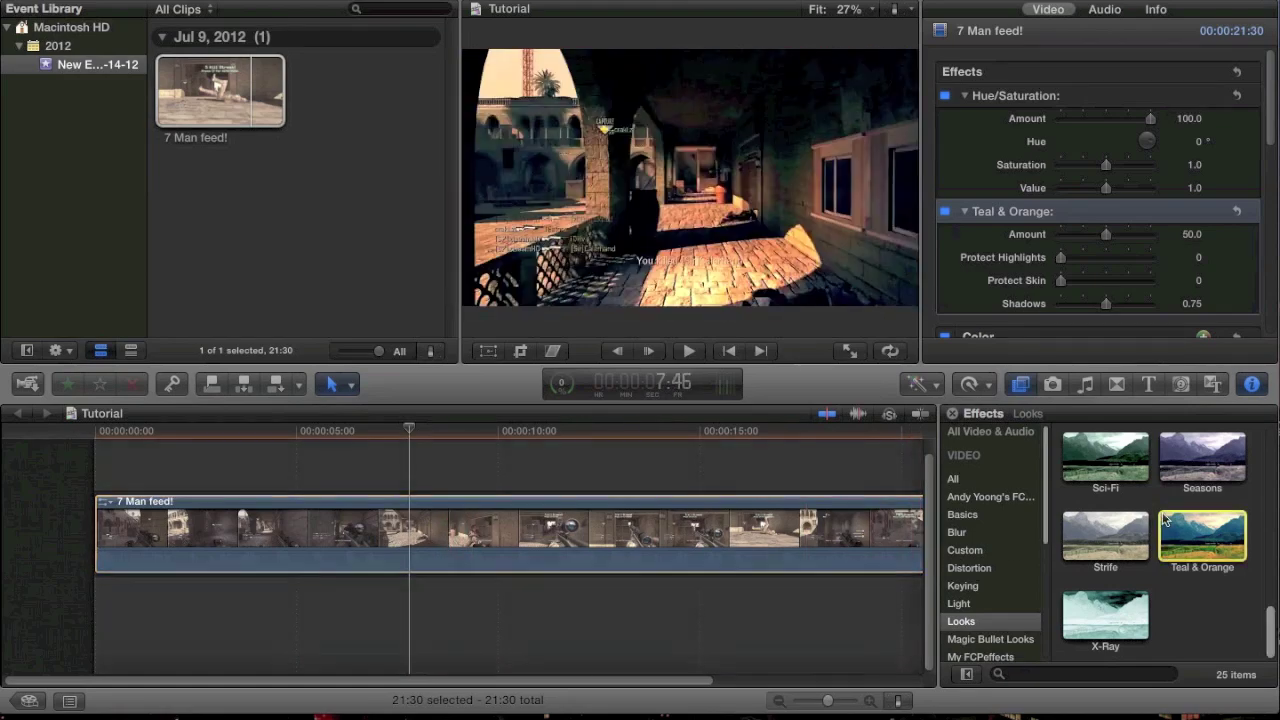
{"action": "left_click", "coordinate": [543, 548]}
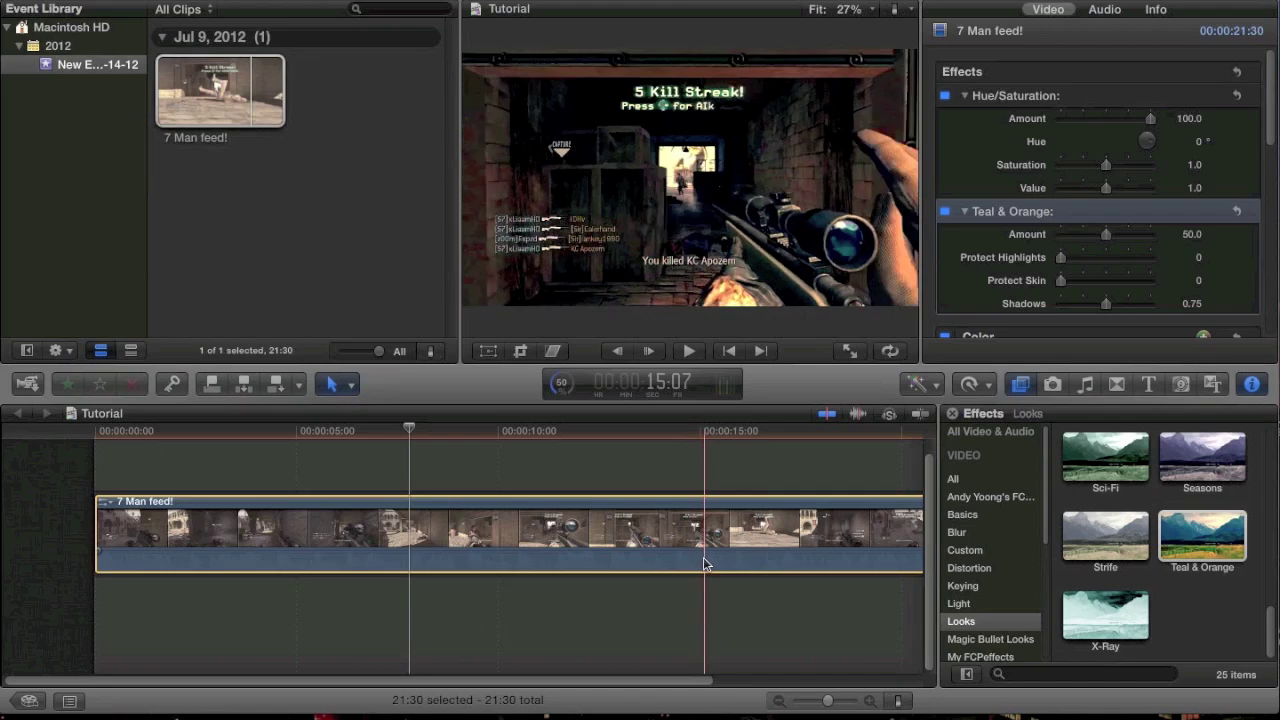
{"action": "scroll", "coordinate": [1113, 573], "scroll_direction": "up", "scroll_amount": 5}
{"action": "scroll", "coordinate": [1113, 573], "scroll_direction": "up", "scroll_amount": 5}
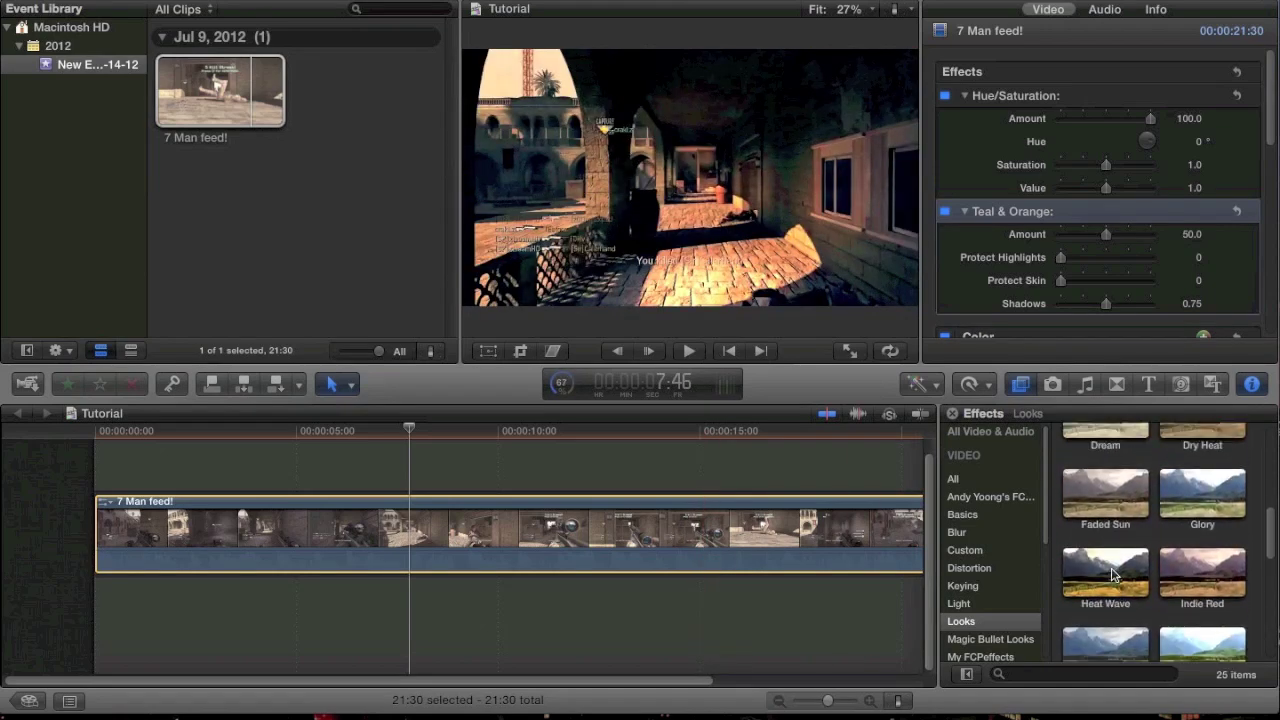
{"action": "left_click_drag", "start_coordinate": [1113, 573], "coordinate": [633, 537]}
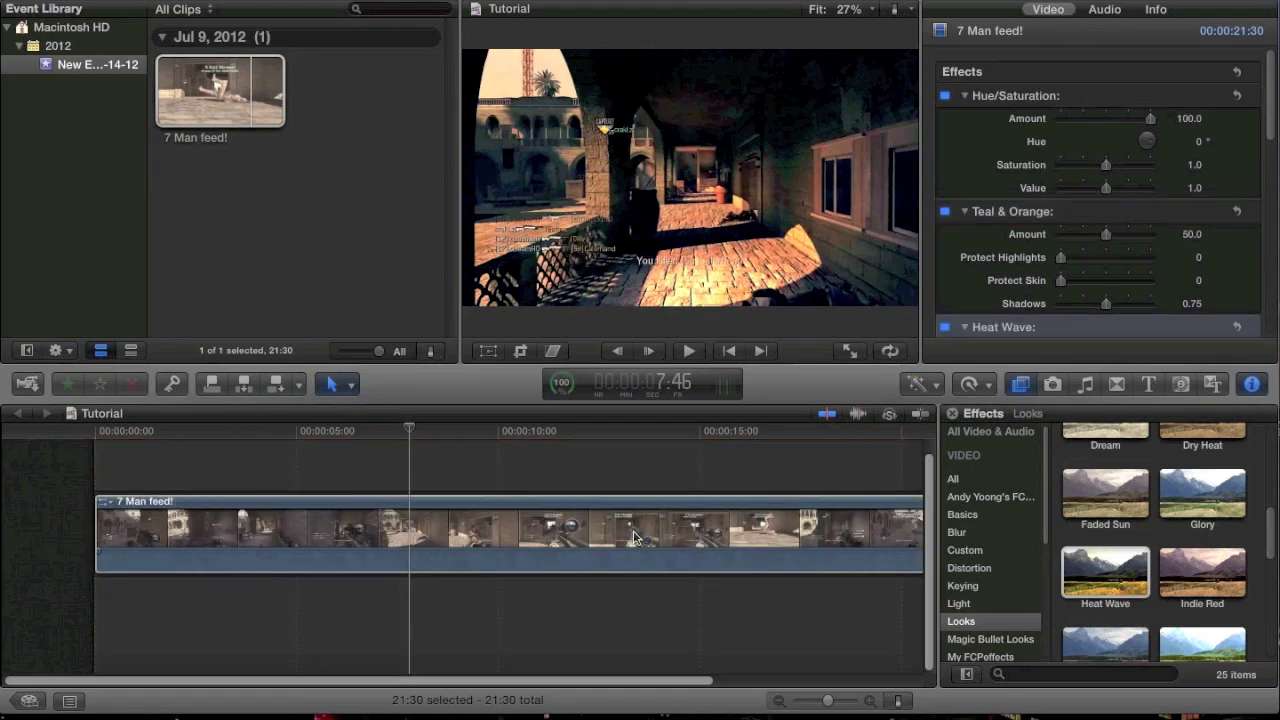
{"action": "left_click", "coordinate": [481, 533]}
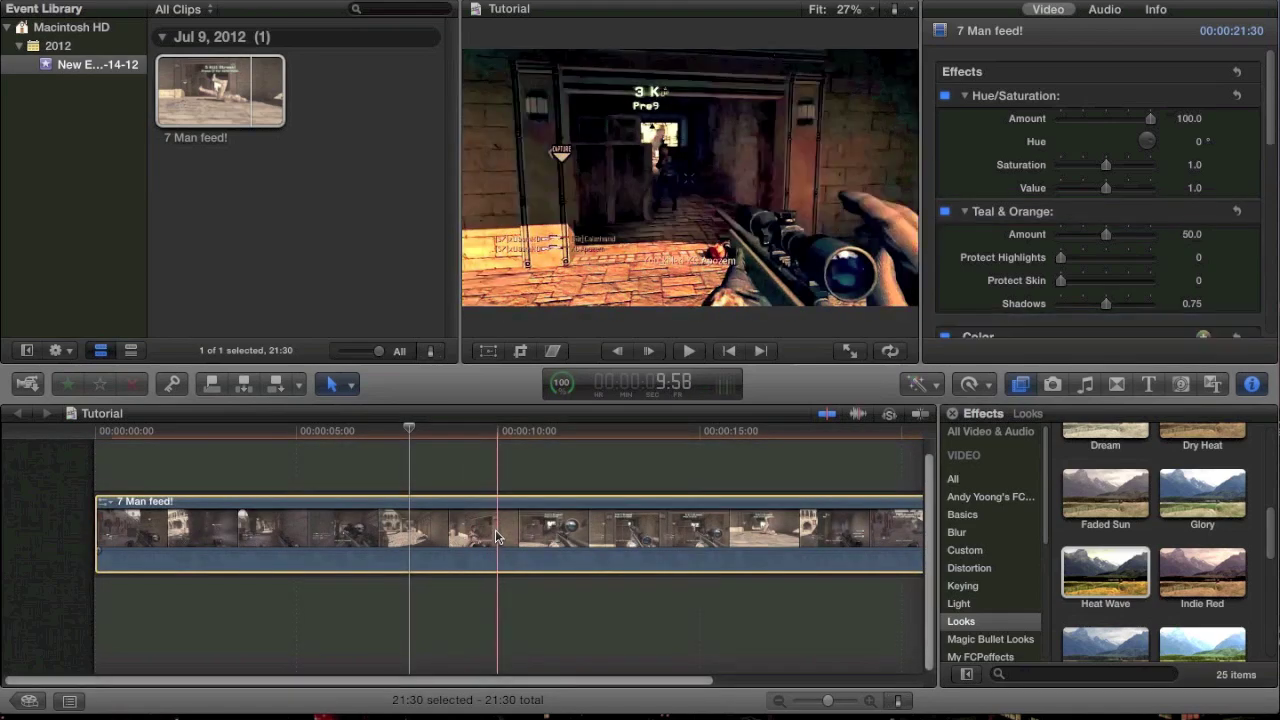
{"action": "key", "text": "super+z"}
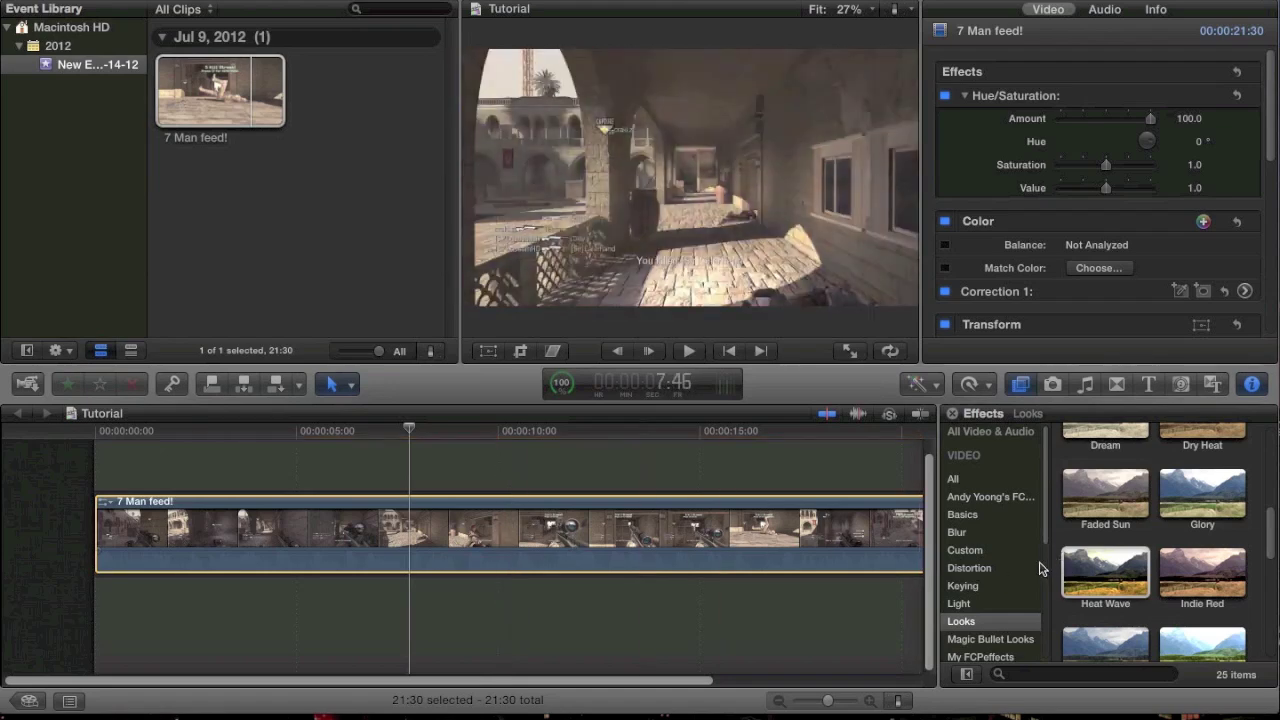
{"action": "key", "text": "super+z"}
- Test Andy's Alpha on the clip, undo it, and reapply Hue/Saturation from Basics
{"action": "left_click", "coordinate": [1015, 496]}
{"action": "left_click_drag", "start_coordinate": [1098, 444], "coordinate": [671, 544]}
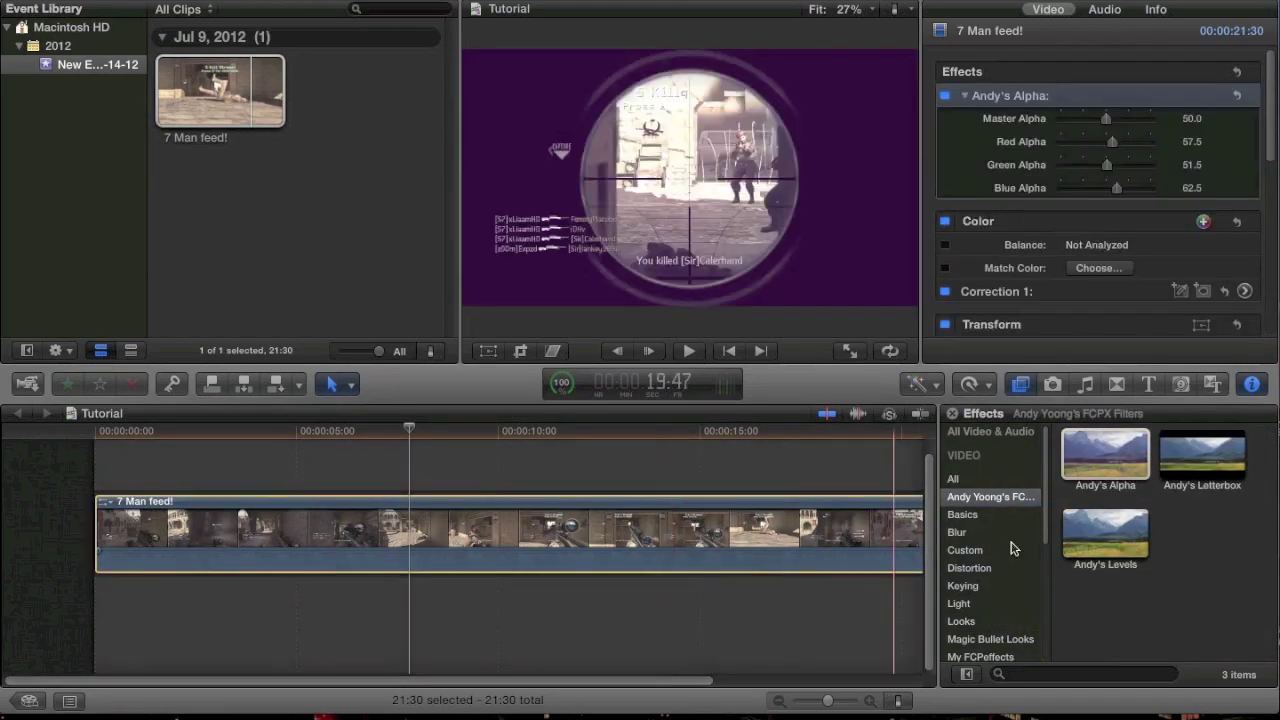
{"action": "key", "text": "super+z"}
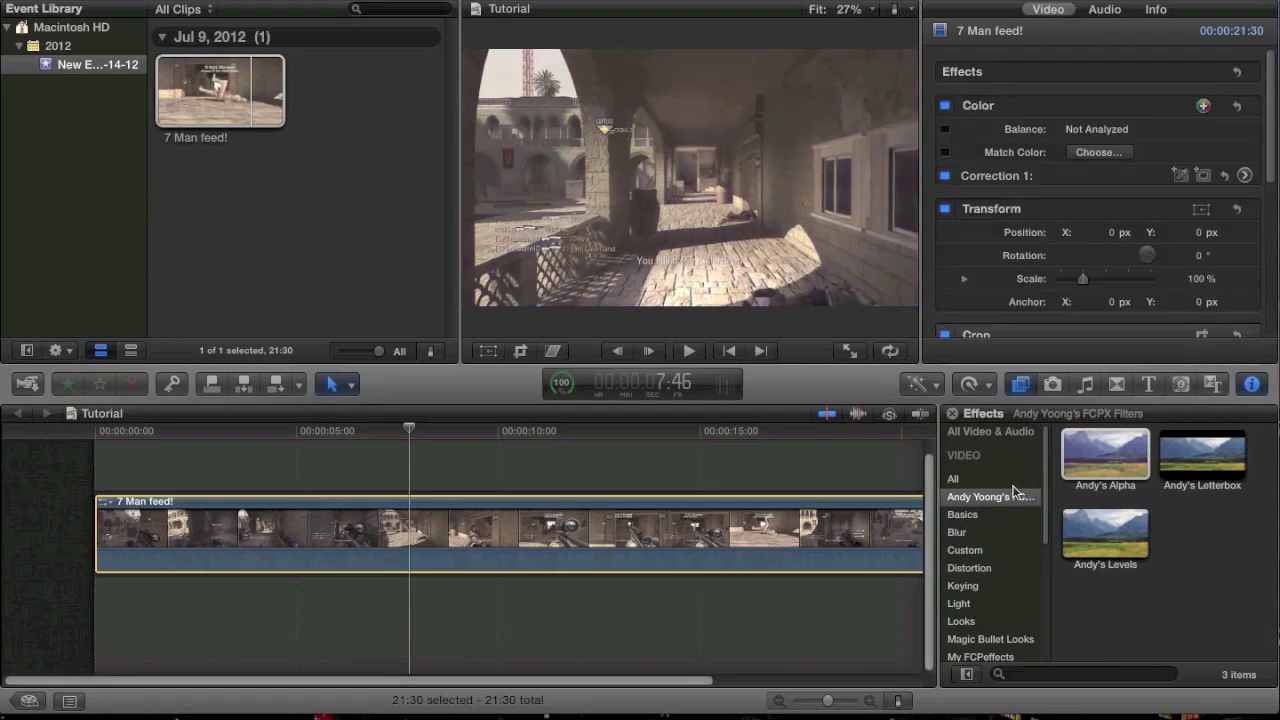
{"action": "left_click", "coordinate": [962, 514]}
{"action": "left_click_drag", "start_coordinate": [1200, 600], "coordinate": [674, 552]}
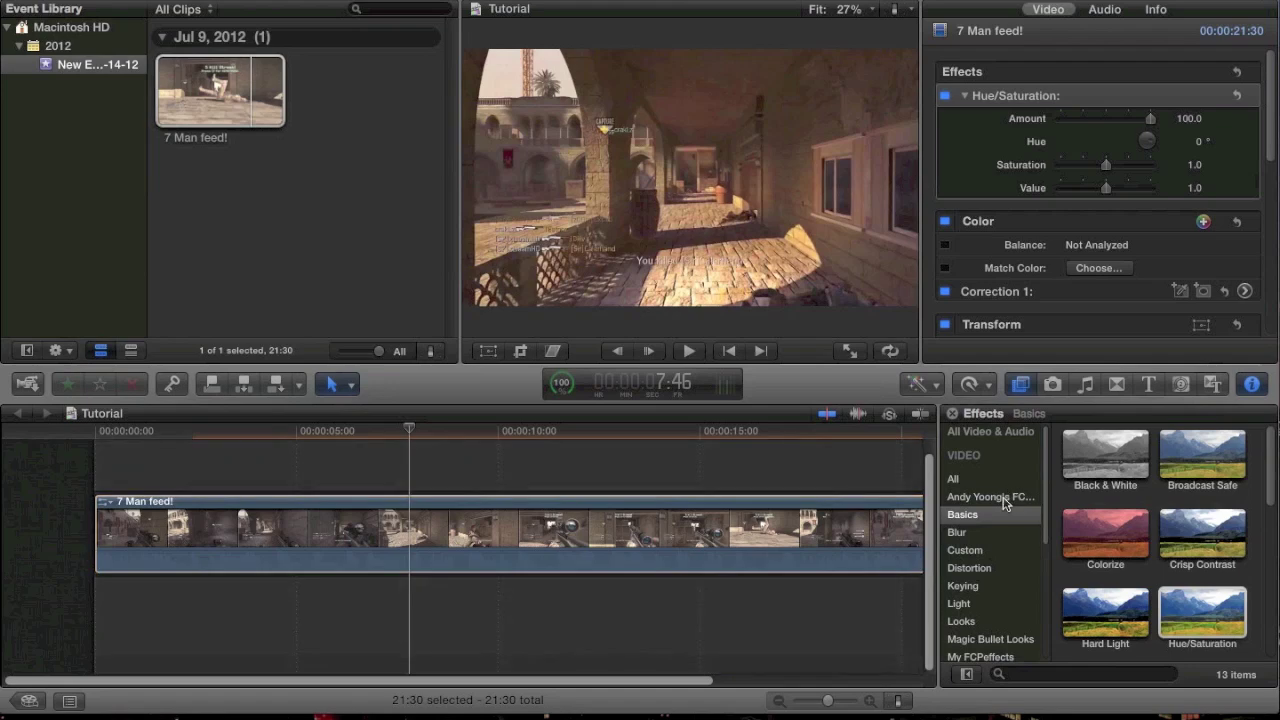
- Undo Hue/Saturation, apply Andy's Alpha again, then delete it
{"action": "left_click", "coordinate": [1006, 502]}
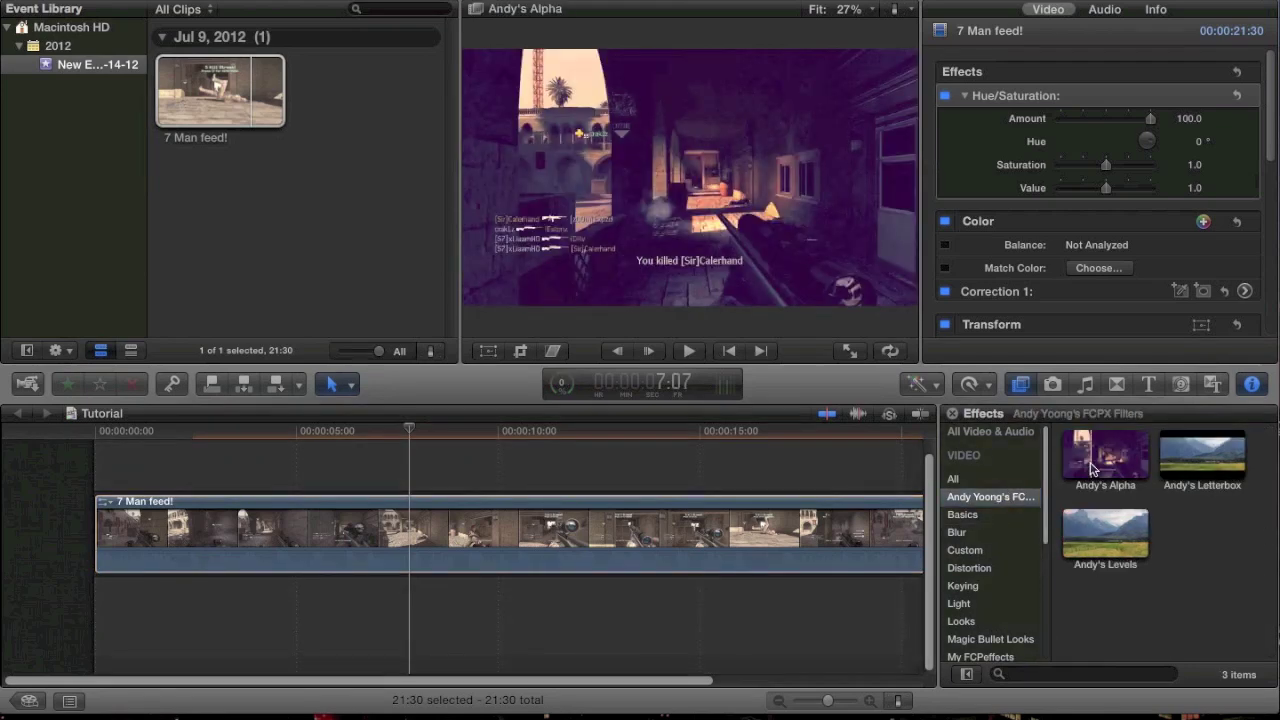
{"action": "key", "text": "super+z"}
{"action": "left_click_drag", "start_coordinate": [1090, 470], "coordinate": [770, 532]}
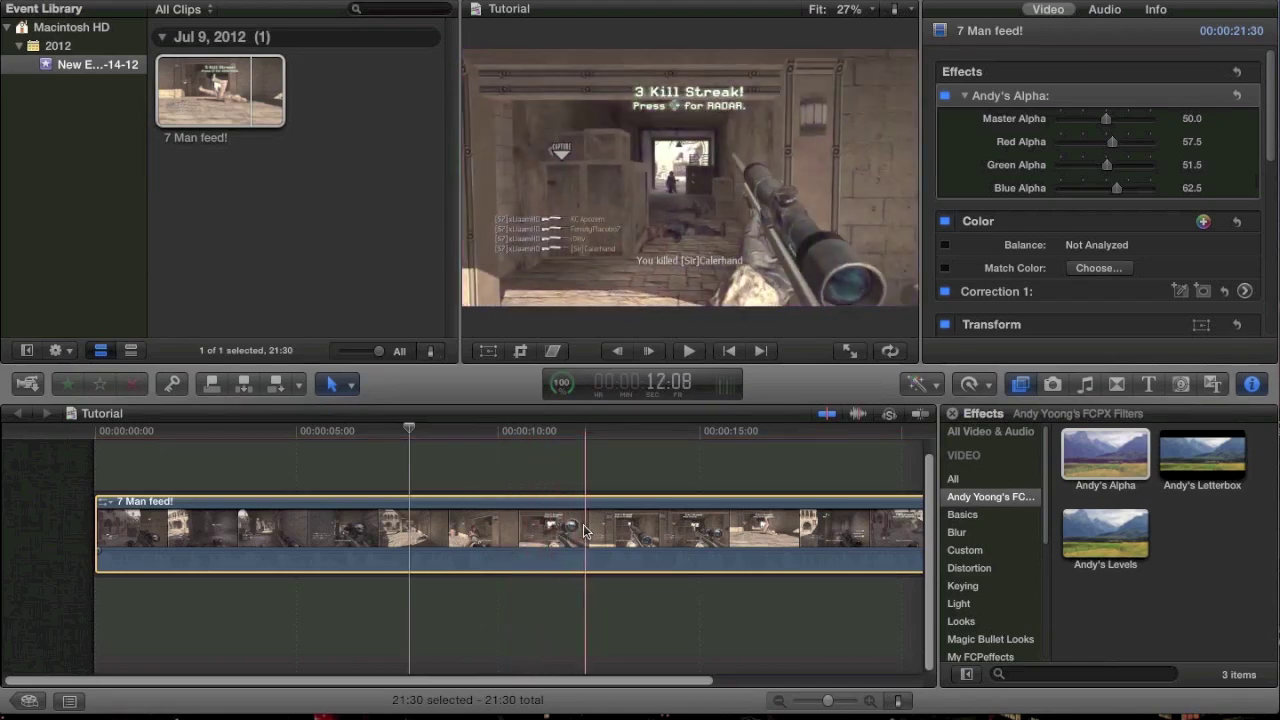
{"action": "key", "text": "Delete"}
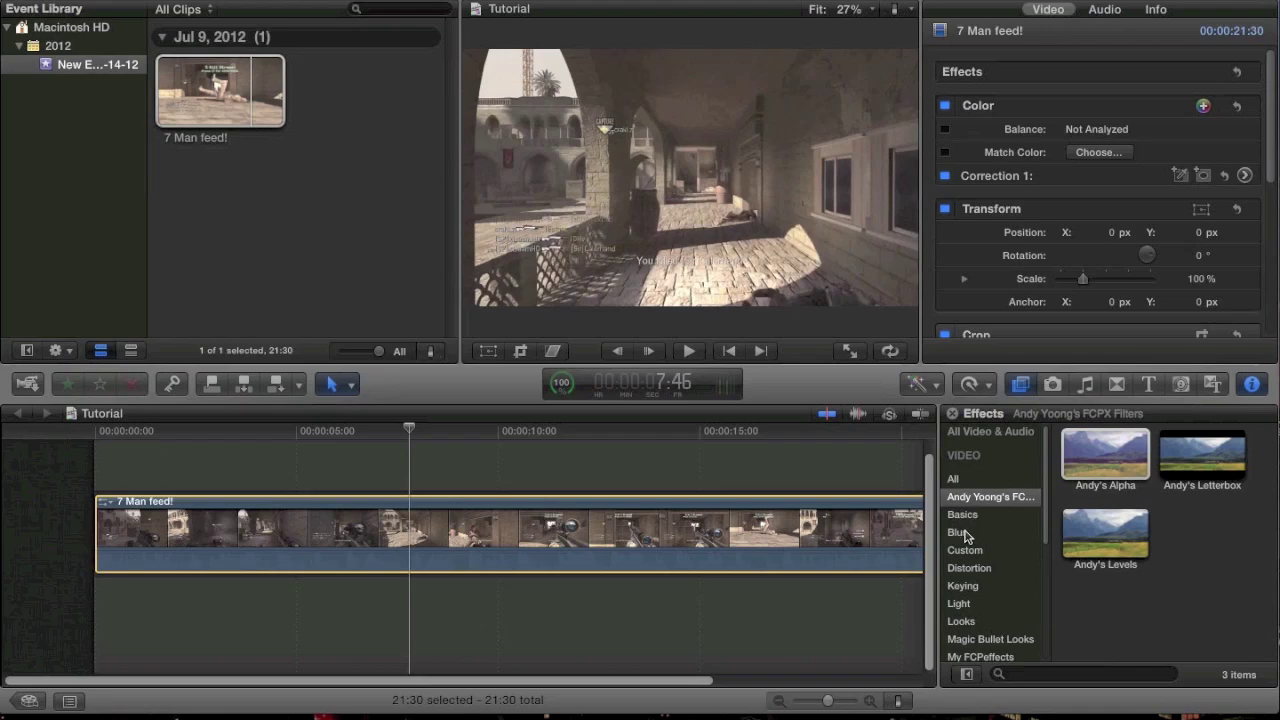
- Apply the Radial blur to the gameplay clip and lower its Amount to 4.13
{"action": "left_click", "coordinate": [960, 532]}
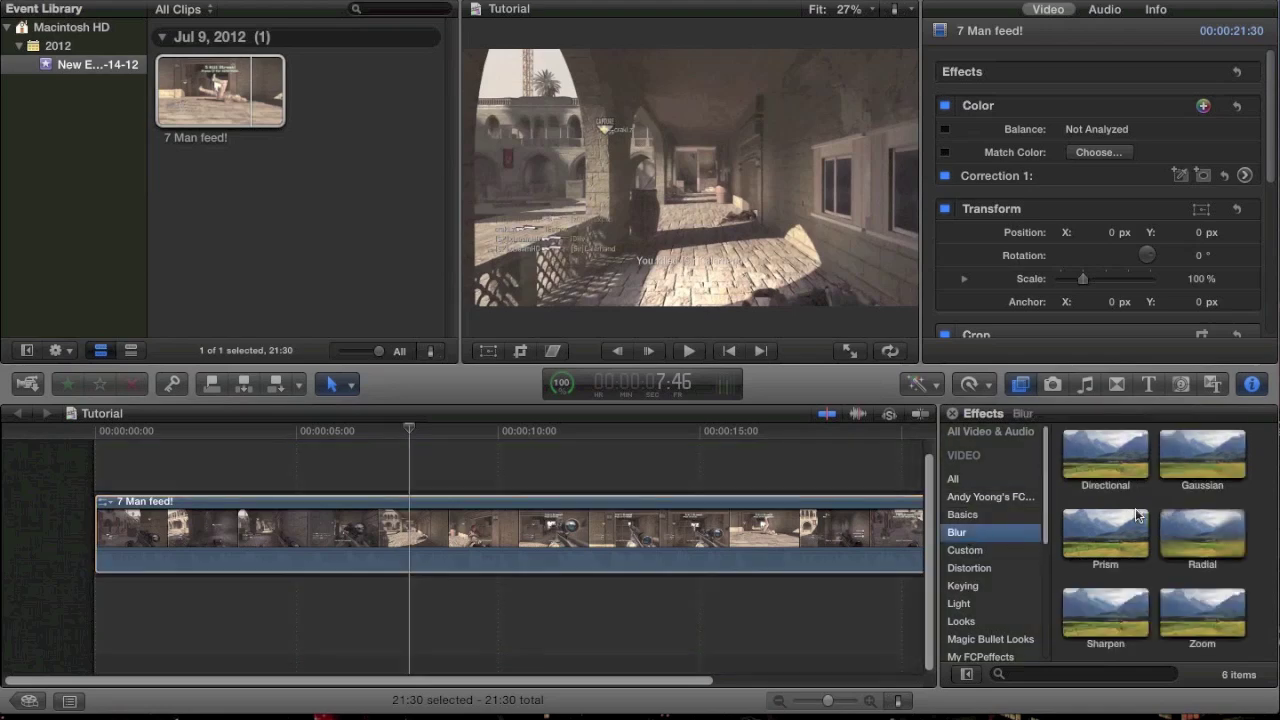
{"action": "left_click_drag", "start_coordinate": [1200, 531], "coordinate": [797, 531]}
{"action": "left_click", "coordinate": [797, 531]}
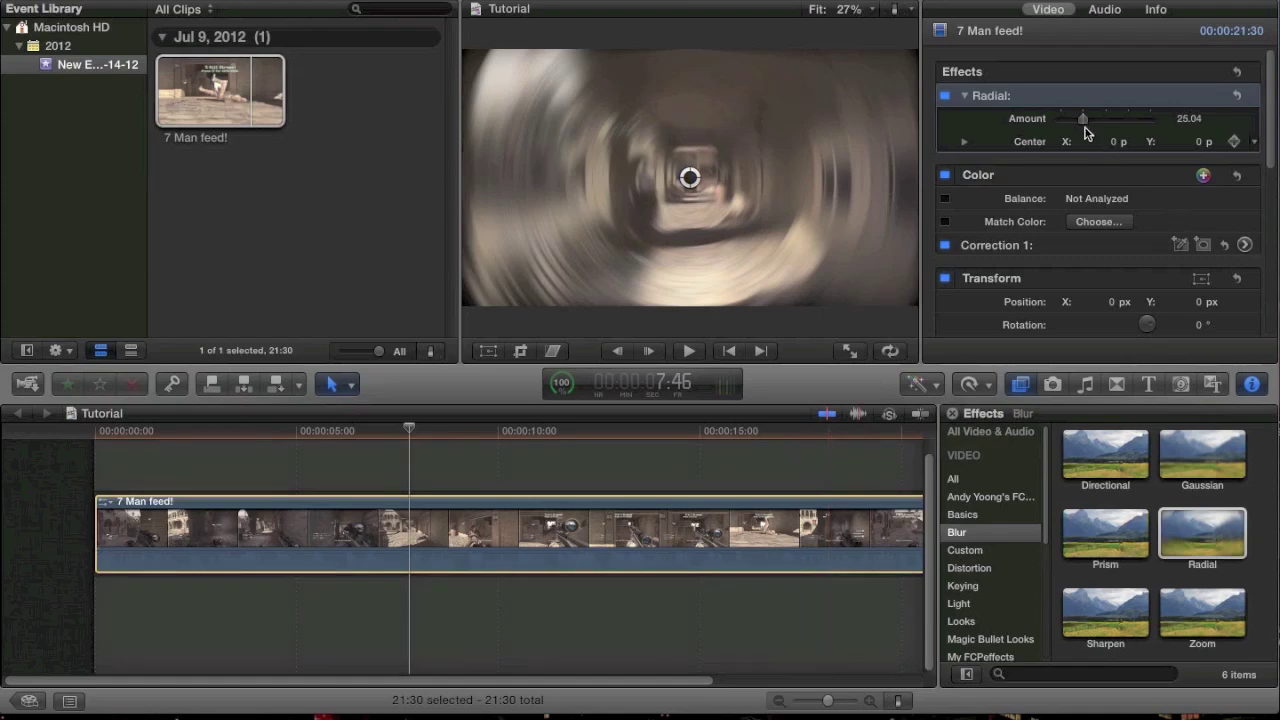
{"action": "left_click_drag", "start_coordinate": [1081, 119], "coordinate": [1059, 129]}
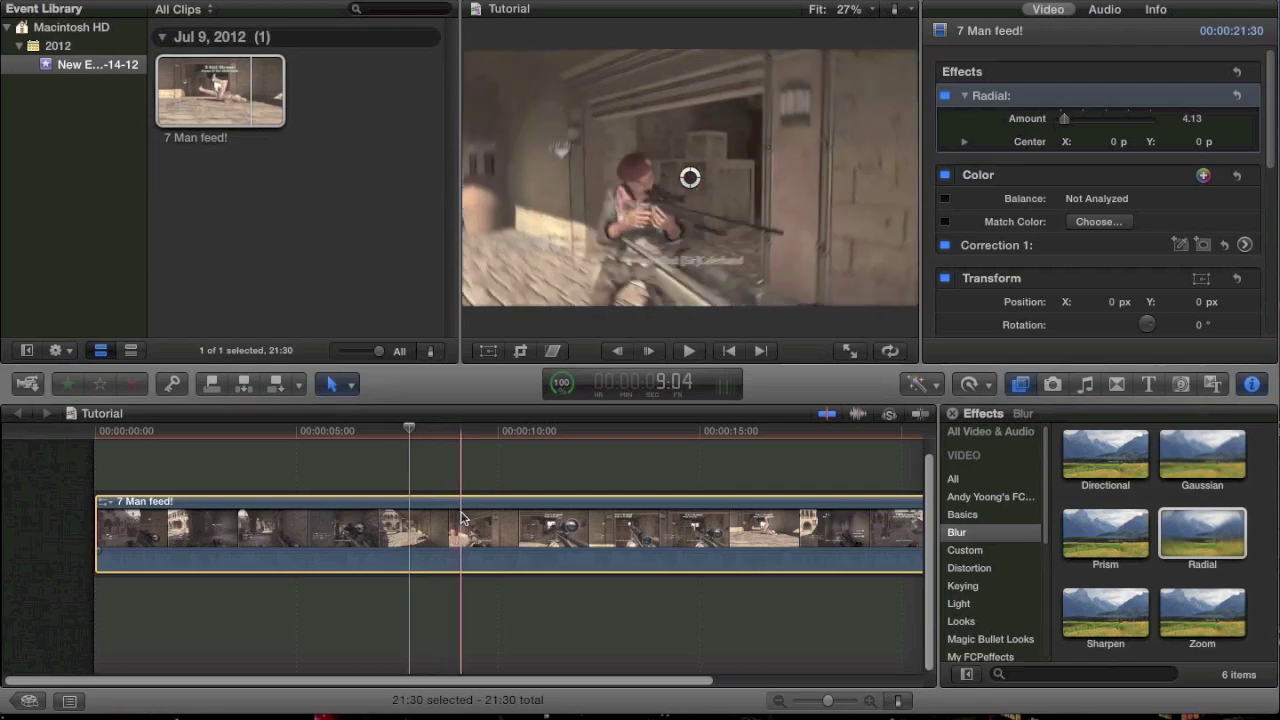
- Add Hue/Saturation and Crisp Contrast from the Basics effects to the clip
{"action": "left_click", "coordinate": [1000, 514]}
{"action": "left_click_drag", "start_coordinate": [1169, 609], "coordinate": [752, 555]}
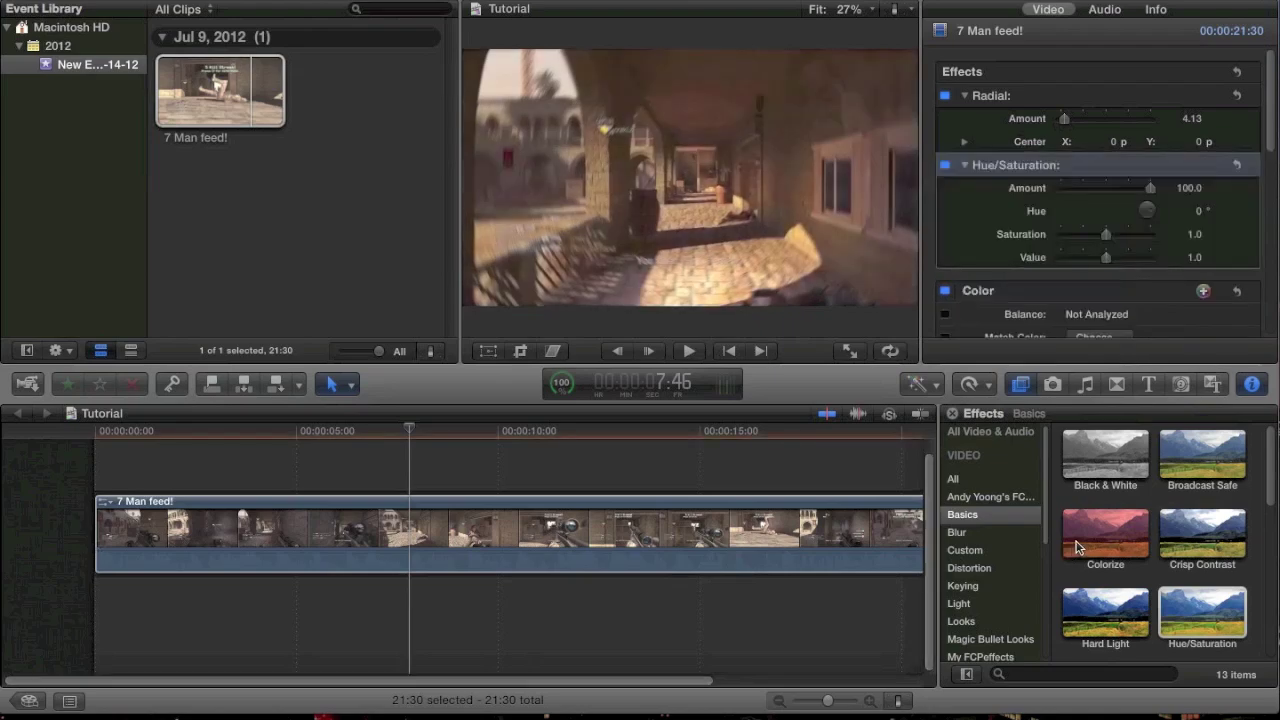
{"action": "left_click_drag", "start_coordinate": [625, 541], "coordinate": [600, 540]}
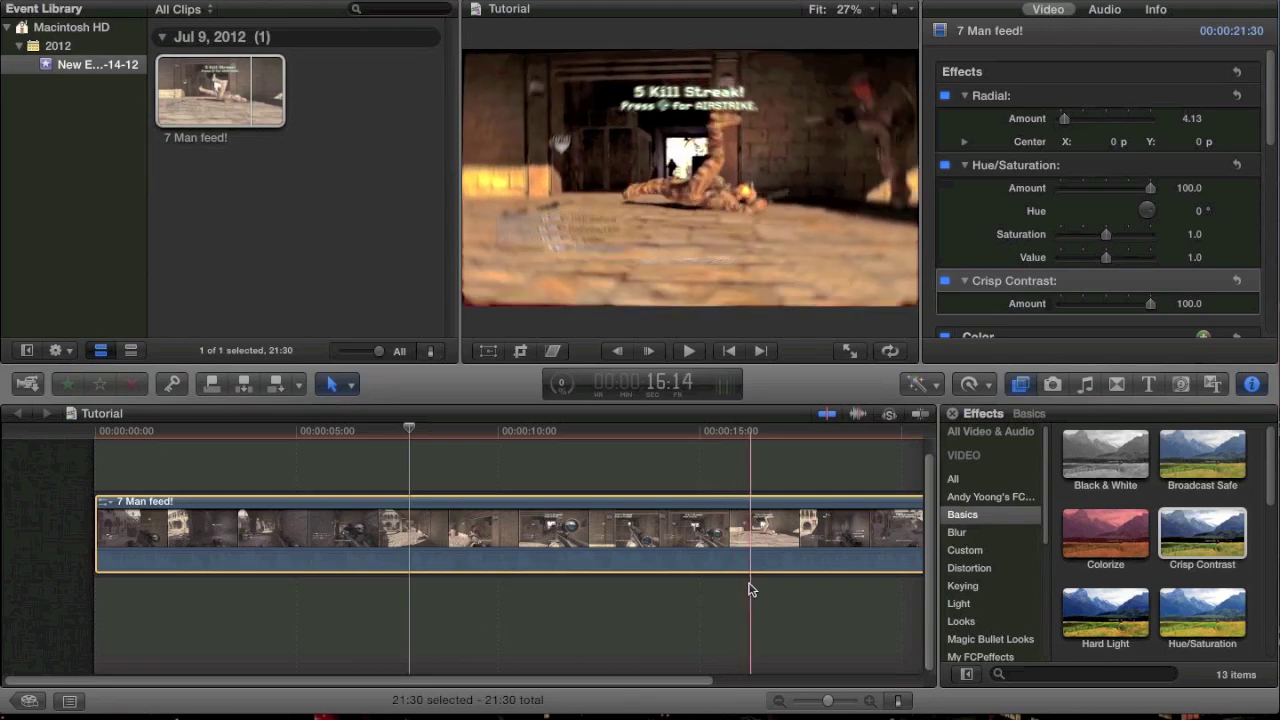
- Create a new event named Overlays
{"action": "left_click", "coordinate": [305, 211]}
{"action": "left_click", "coordinate": [165, 0]}
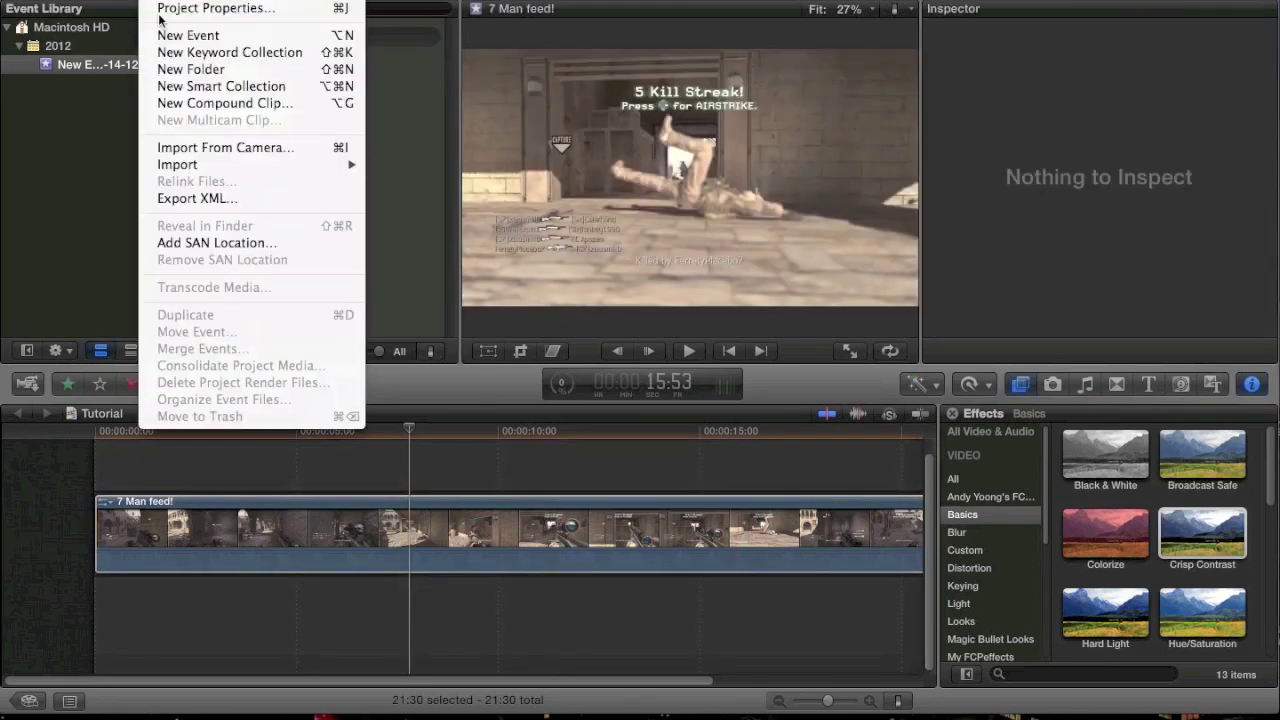
{"action": "left_click", "coordinate": [185, 35]}
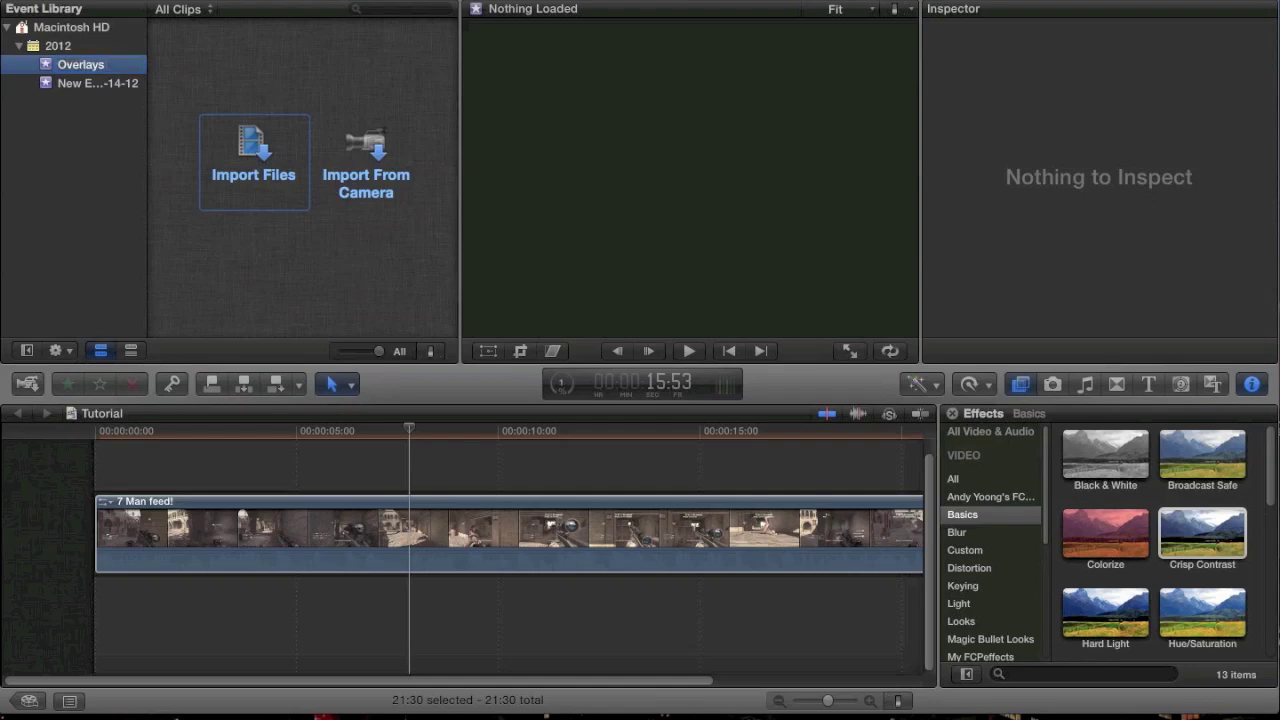
- Browse to Desktop > YouTube > Editing Tools > Overlays in the import window
{"action": "left_click", "coordinate": [225, 148]}
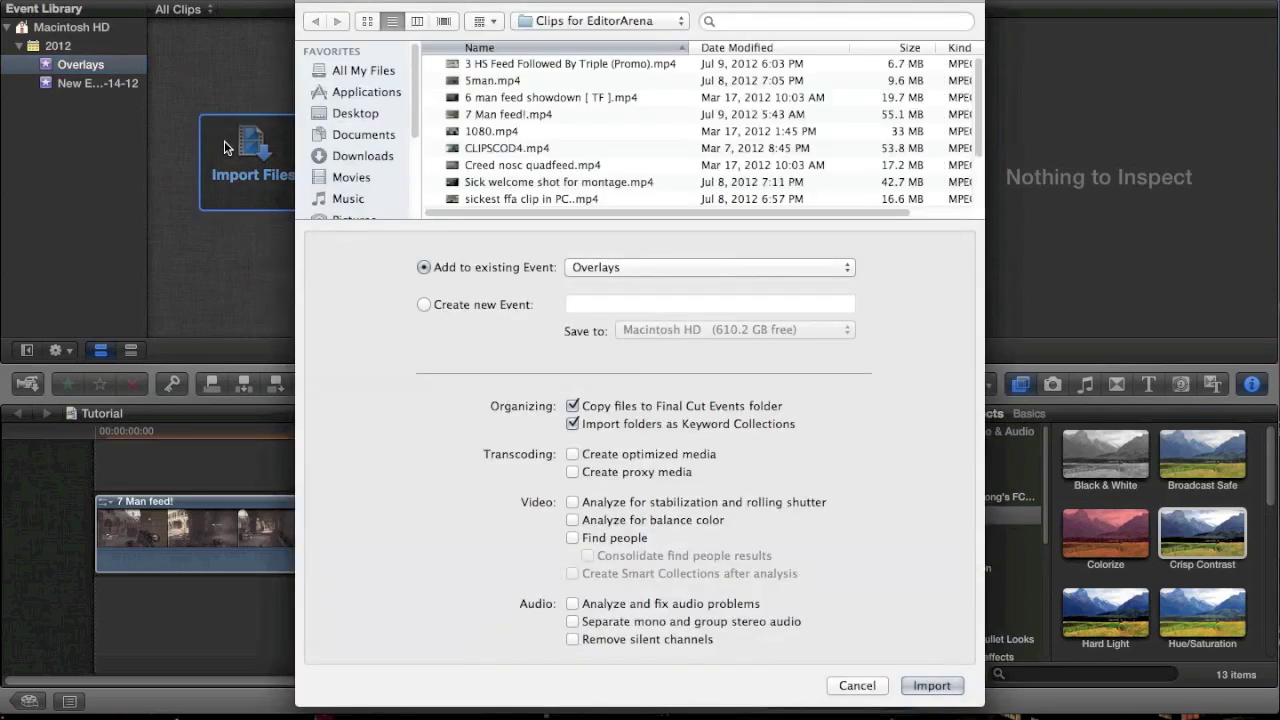
{"action": "left_click", "coordinate": [370, 117]}
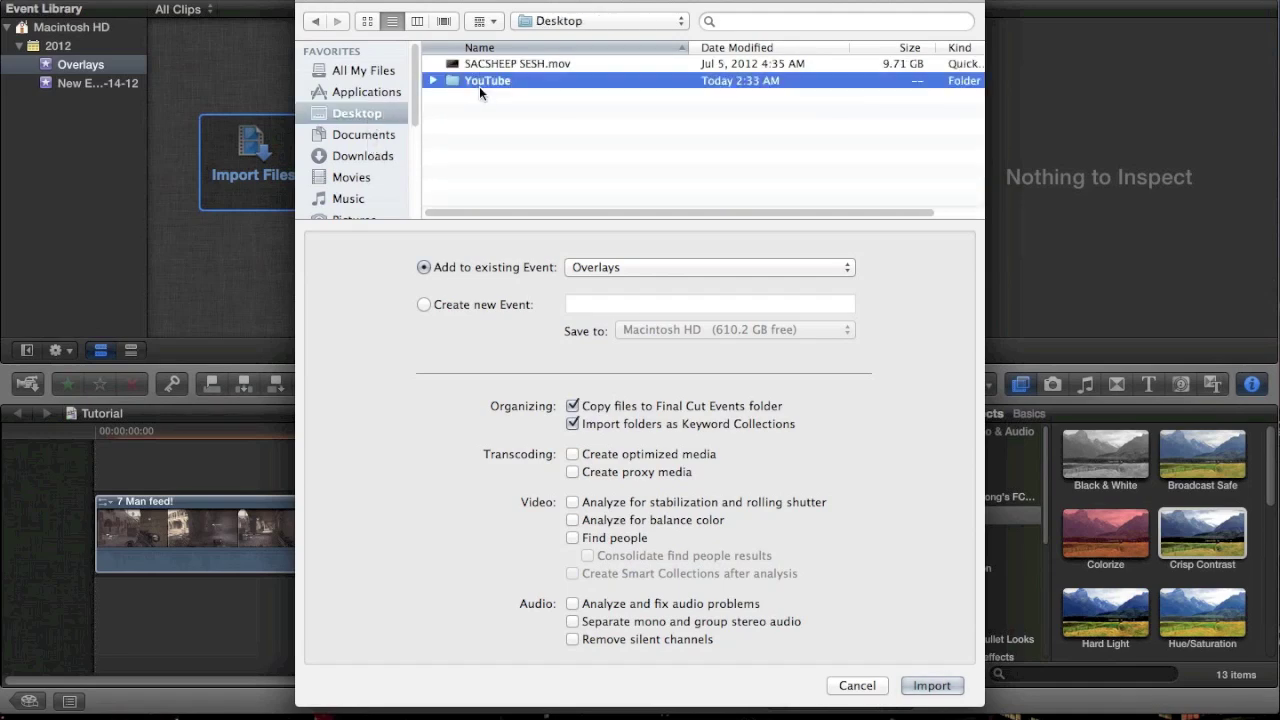
{"action": "double_click", "coordinate": [479, 86]}
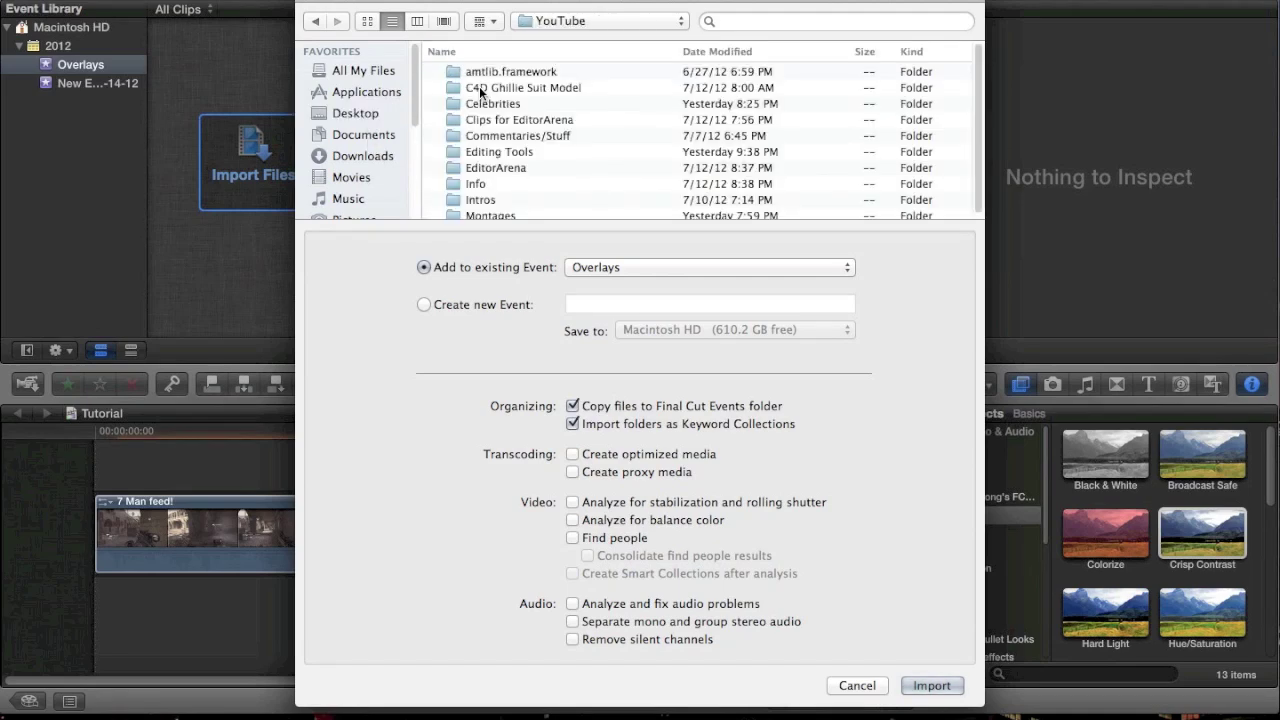
{"action": "scroll", "coordinate": [500, 140], "scroll_direction": "up", "scroll_amount": 1}
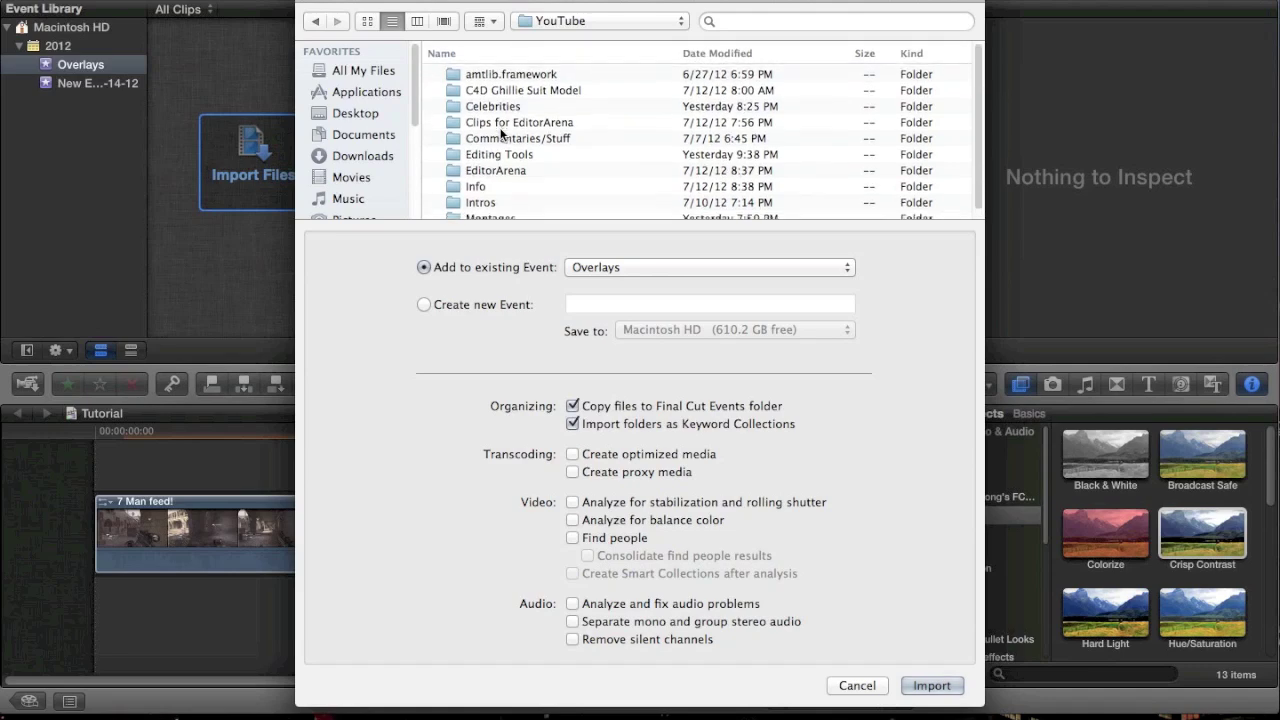
{"action": "double_click", "coordinate": [504, 153]}
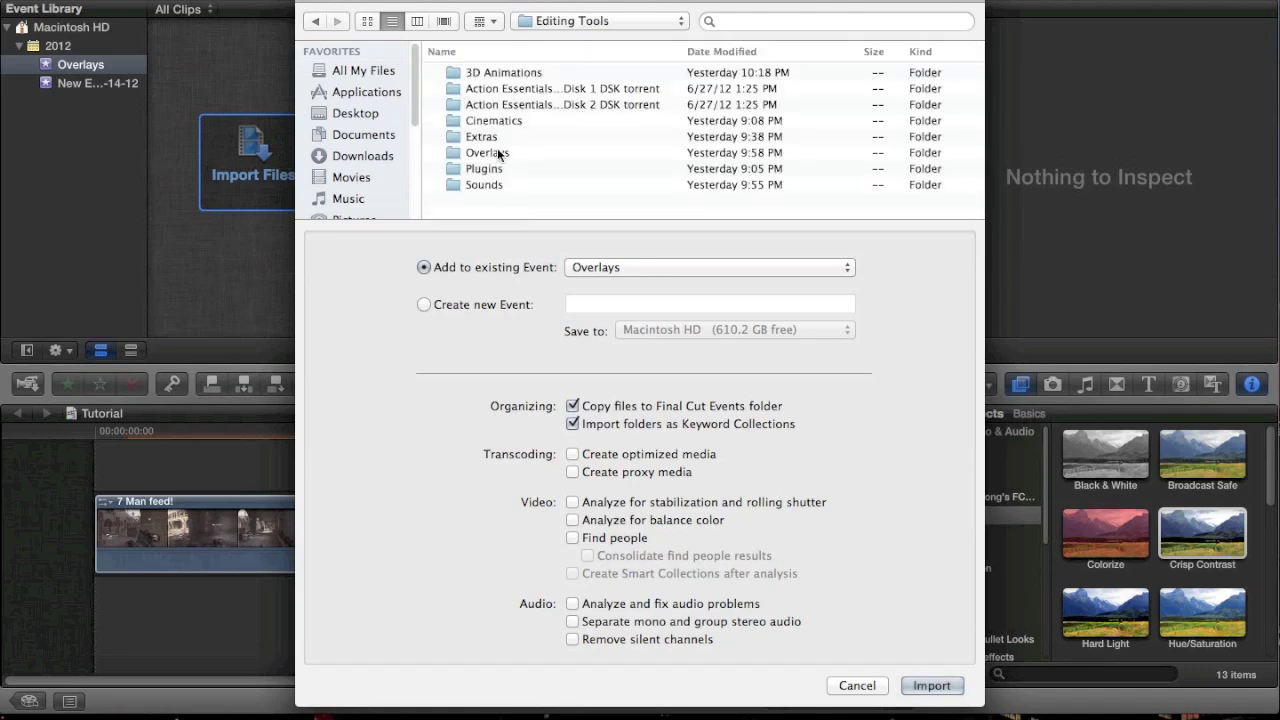
{"action": "left_click", "coordinate": [490, 154]}
{"action": "double_click", "coordinate": [490, 155]}
- Select Film Burns 7, 8, 12, 13 and 14 and import them
{"action": "scroll", "coordinate": [503, 158], "scroll_direction": "down", "scroll_amount": 5}
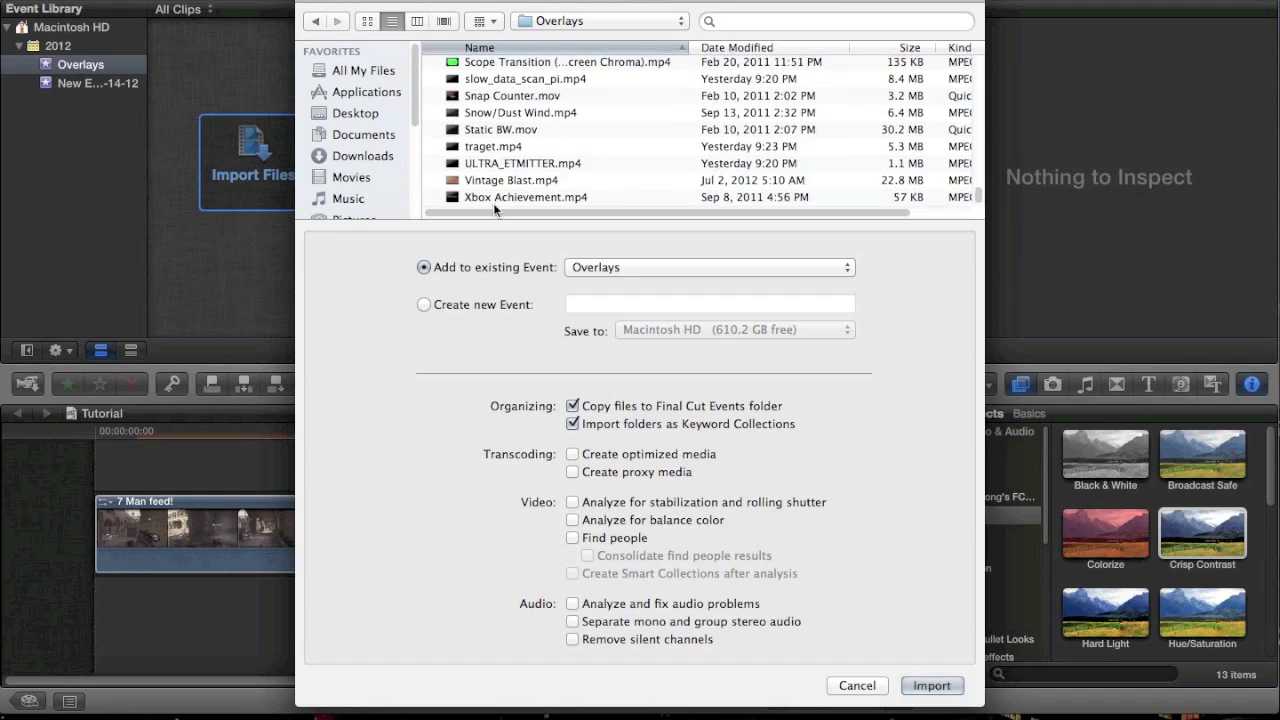
{"action": "left_click", "coordinate": [495, 195]}
{"action": "scroll", "coordinate": [495, 195], "scroll_direction": "up", "scroll_amount": 5}
{"action": "scroll", "coordinate": [495, 194], "scroll_direction": "up", "scroll_amount": 10}
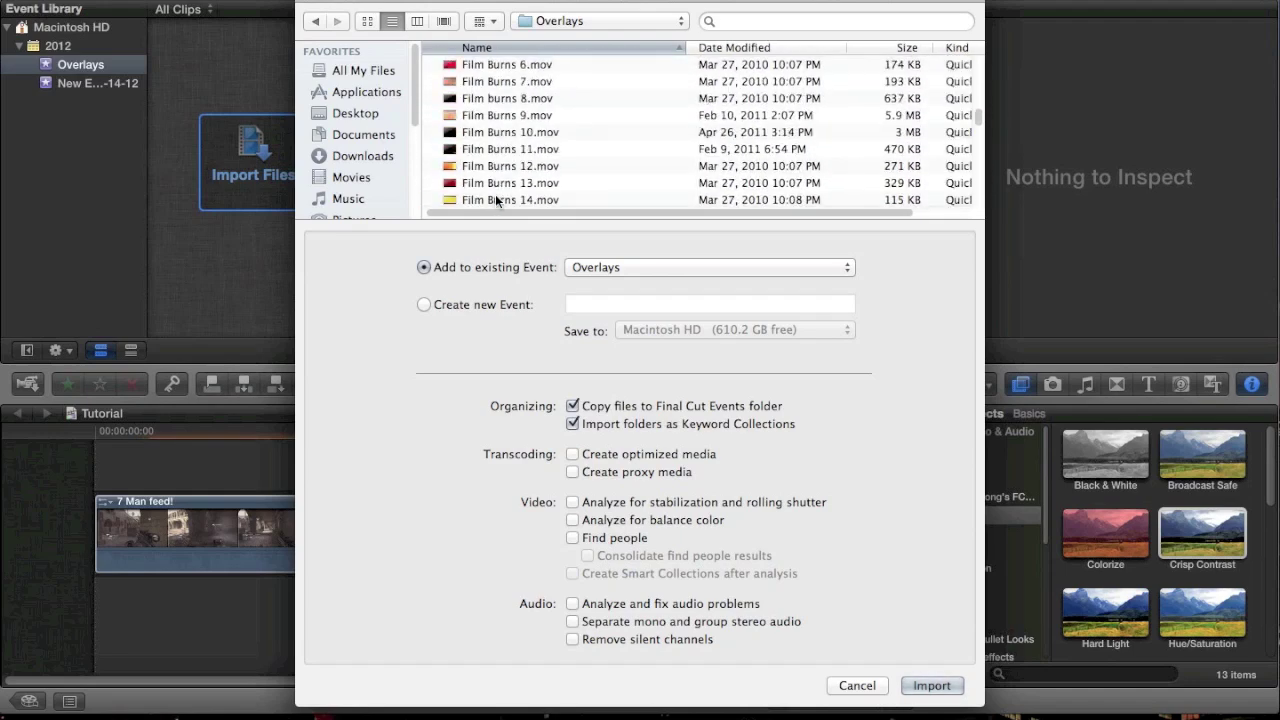
{"action": "left_click", "coordinate": [495, 199]}
{"action": "scroll", "coordinate": [494, 194], "scroll_direction": "up", "scroll_amount": 3}
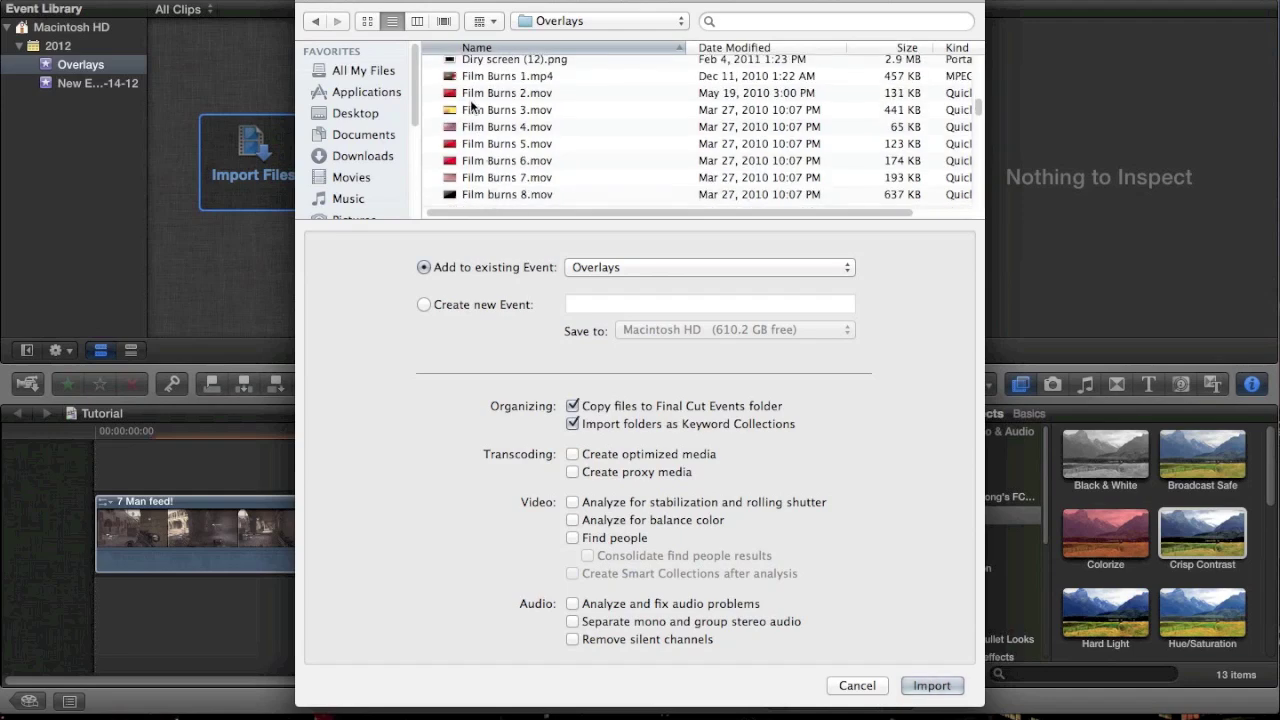
{"action": "left_click", "coordinate": [469, 176], "text": "shift"}
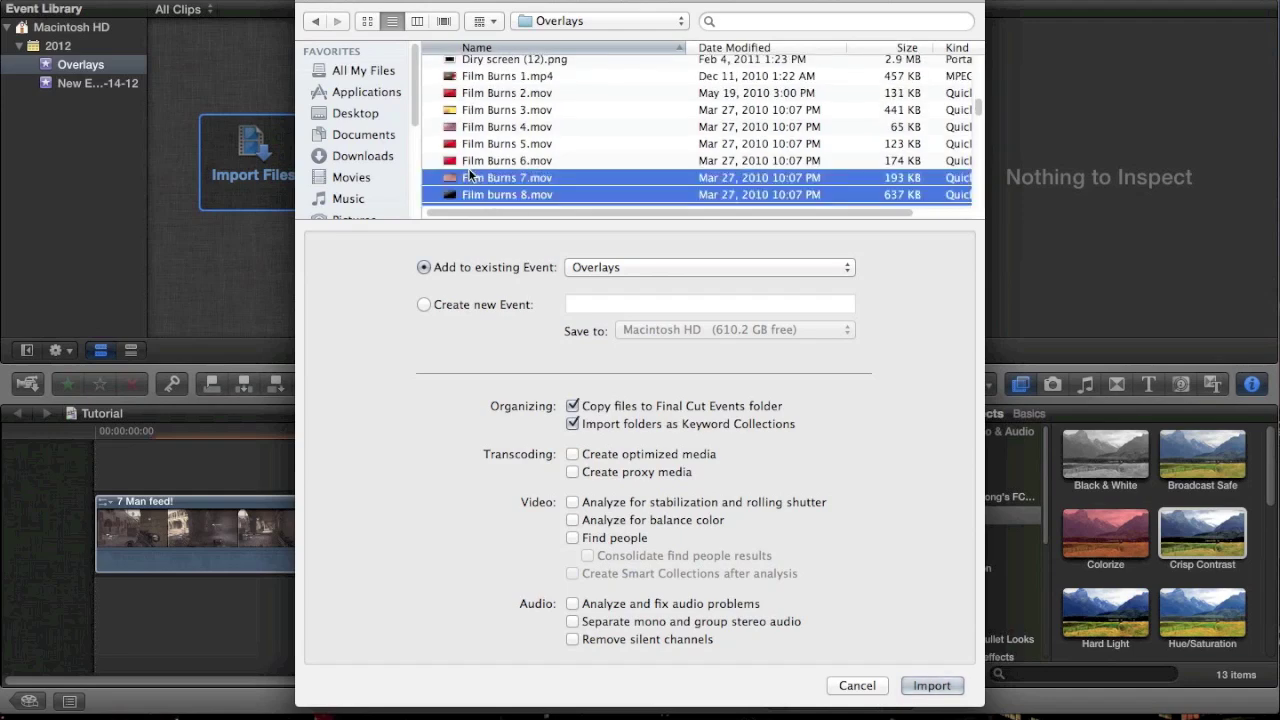
{"action": "key", "text": "Return"}
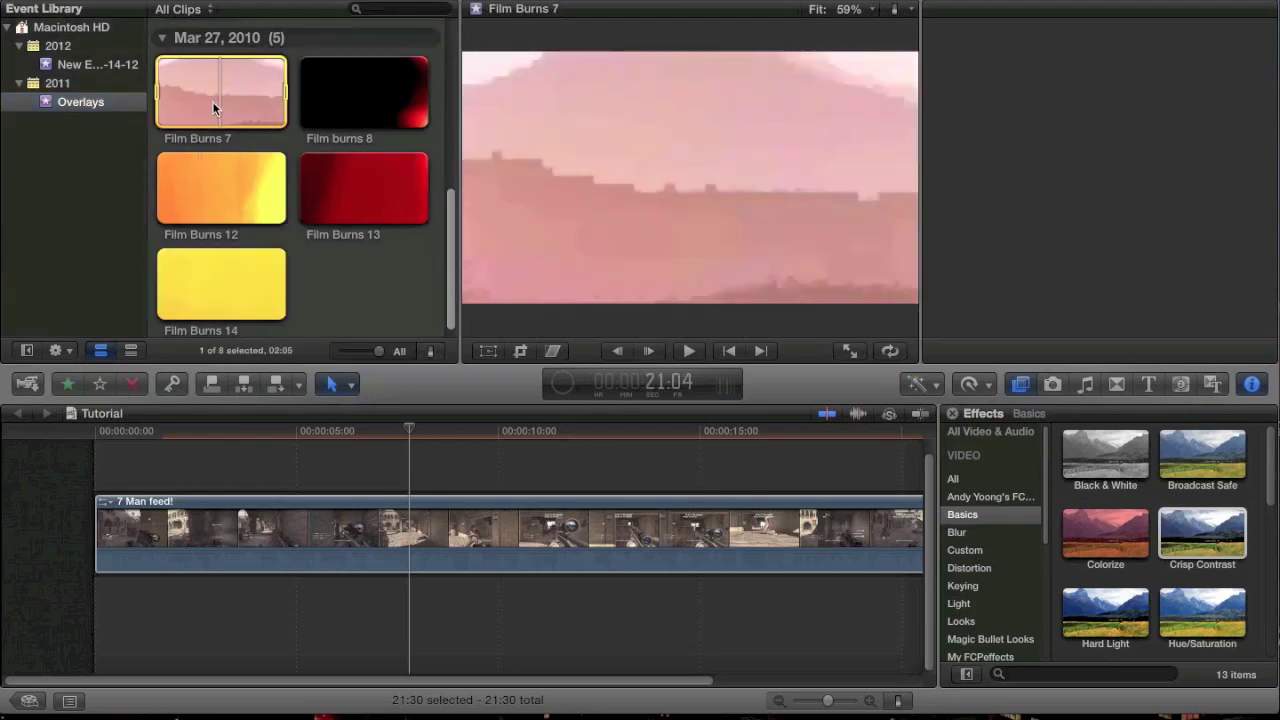
- Connect Film Burns 12 above the start of the gameplay clip
{"action": "left_click", "coordinate": [205, 100]}
{"action": "scroll", "coordinate": [211, 103], "scroll_direction": "up", "scroll_amount": 1}
{"action": "left_click", "coordinate": [196, 230]}
{"action": "left_click_drag", "start_coordinate": [228, 347], "coordinate": [190, 455]}
{"action": "left_click", "coordinate": [190, 455]}
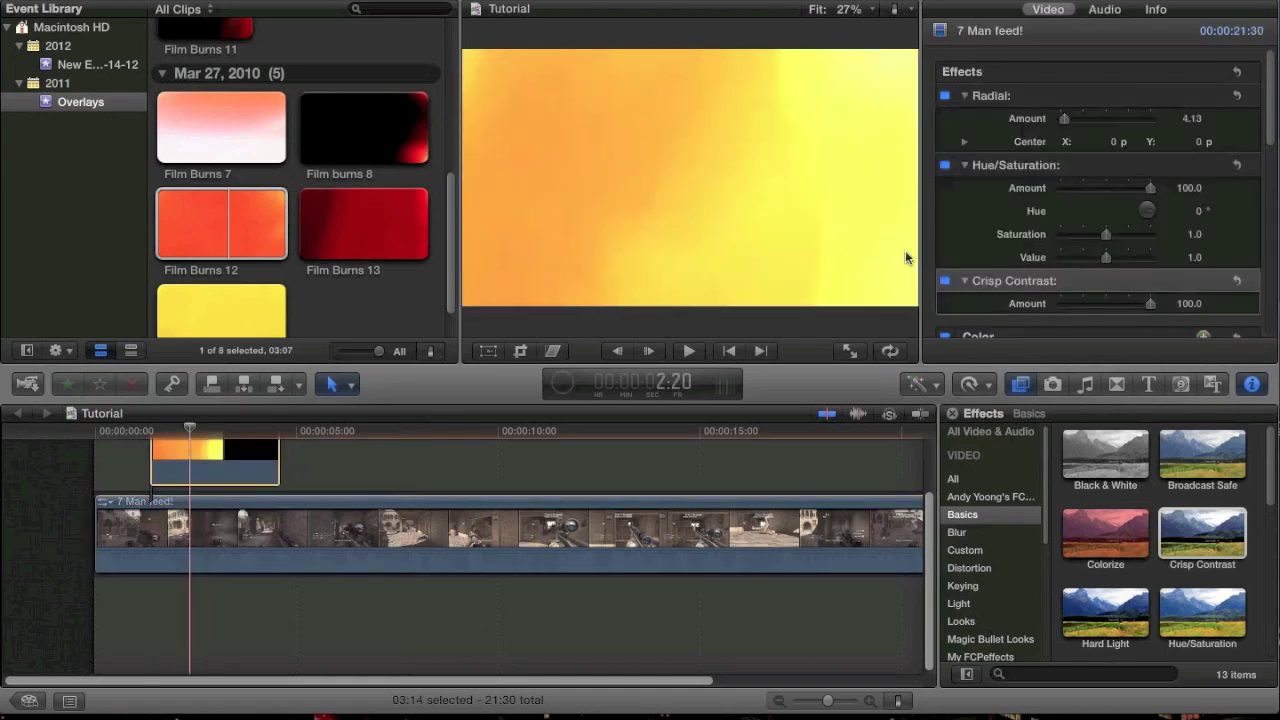
- Set Film Burns 12's blend mode to Overlay and trim its end
{"action": "scroll", "coordinate": [1027, 187], "scroll_direction": "down", "scroll_amount": 10}
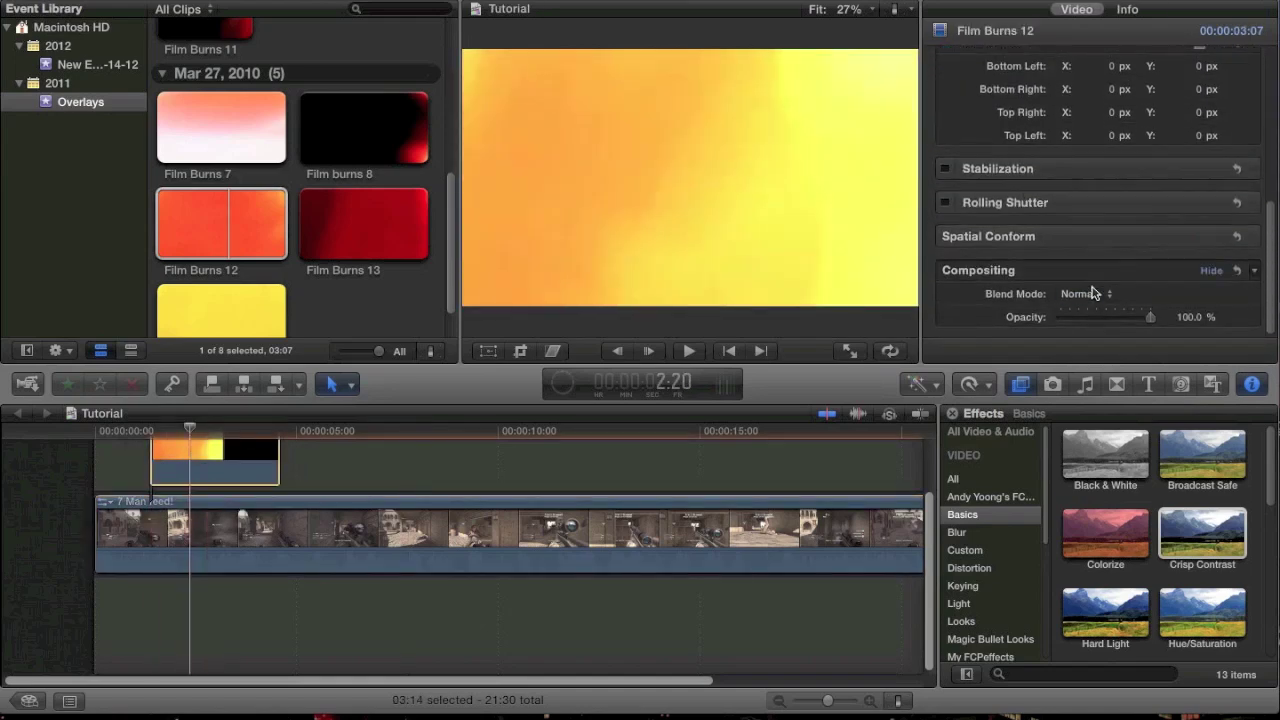
{"action": "left_click", "coordinate": [1078, 297]}
{"action": "left_click", "coordinate": [1078, 404]}
{"action": "left_click", "coordinate": [1071, 289]}
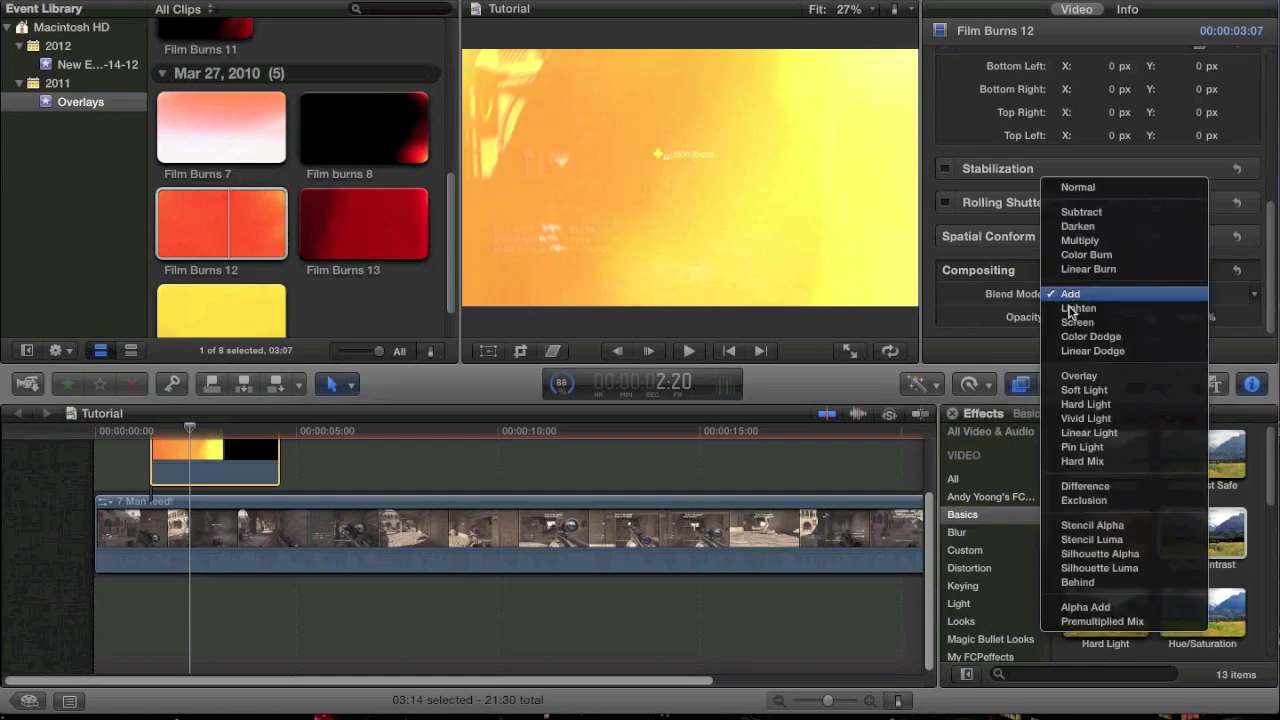
{"action": "left_click", "coordinate": [1080, 370]}
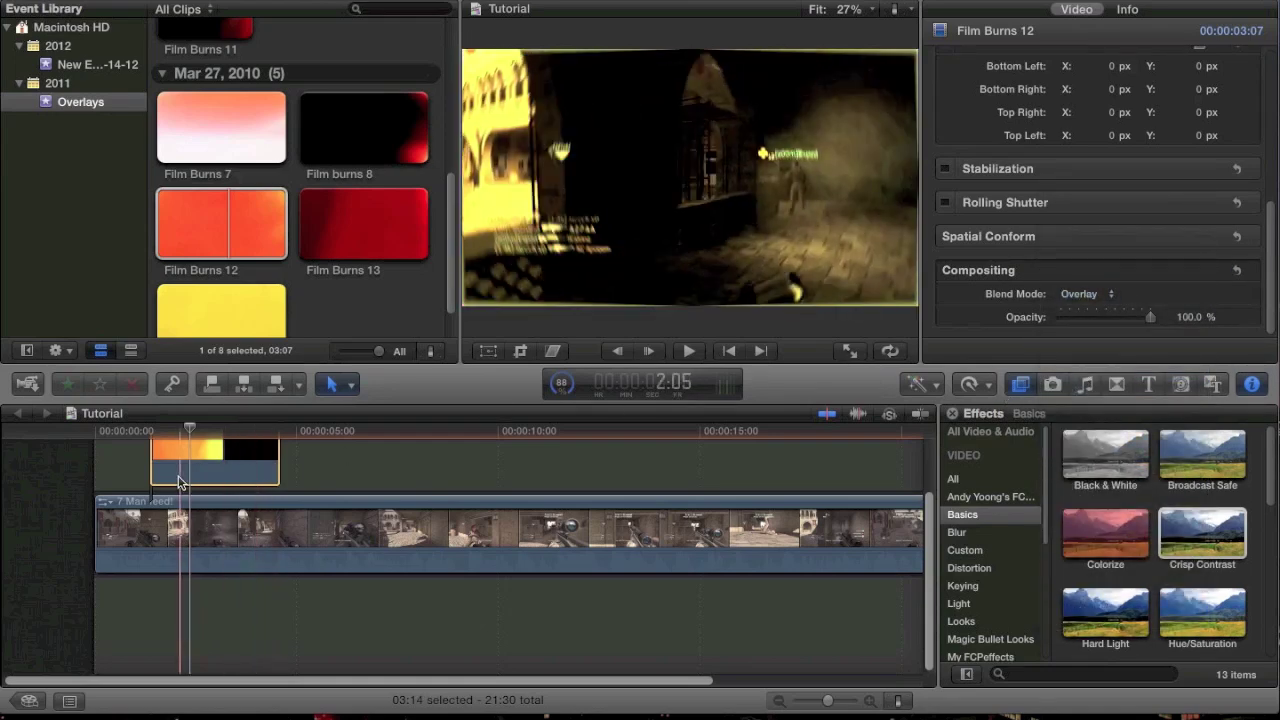
{"action": "left_click_drag", "start_coordinate": [277, 471], "coordinate": [742, 474]}
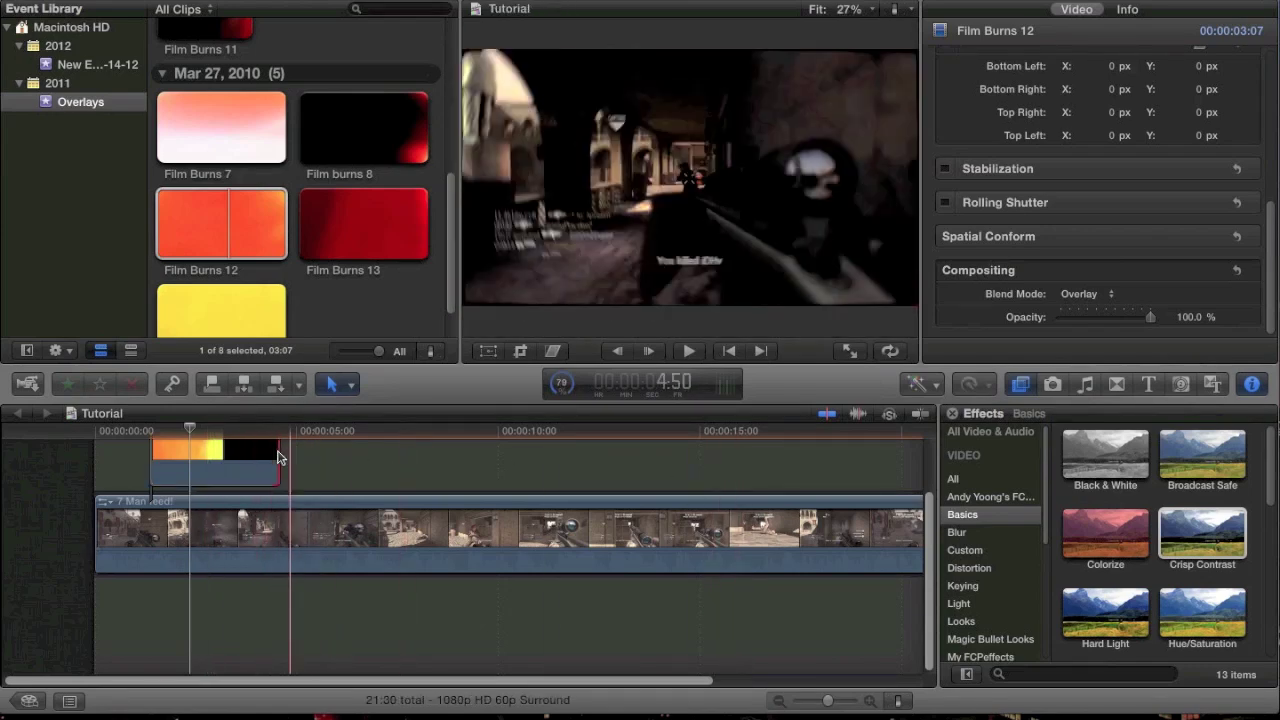
{"action": "left_click", "coordinate": [204, 470]}
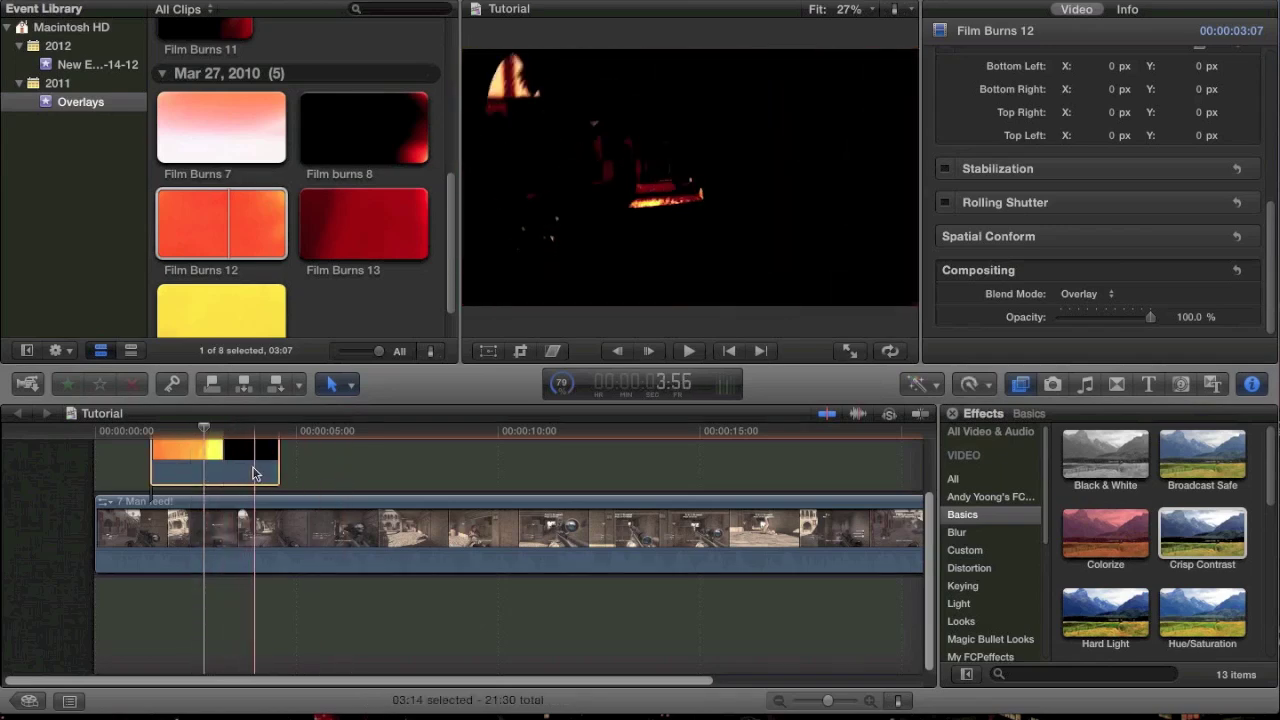
{"action": "scroll", "coordinate": [1066, 110], "scroll_direction": "up", "scroll_amount": 10}
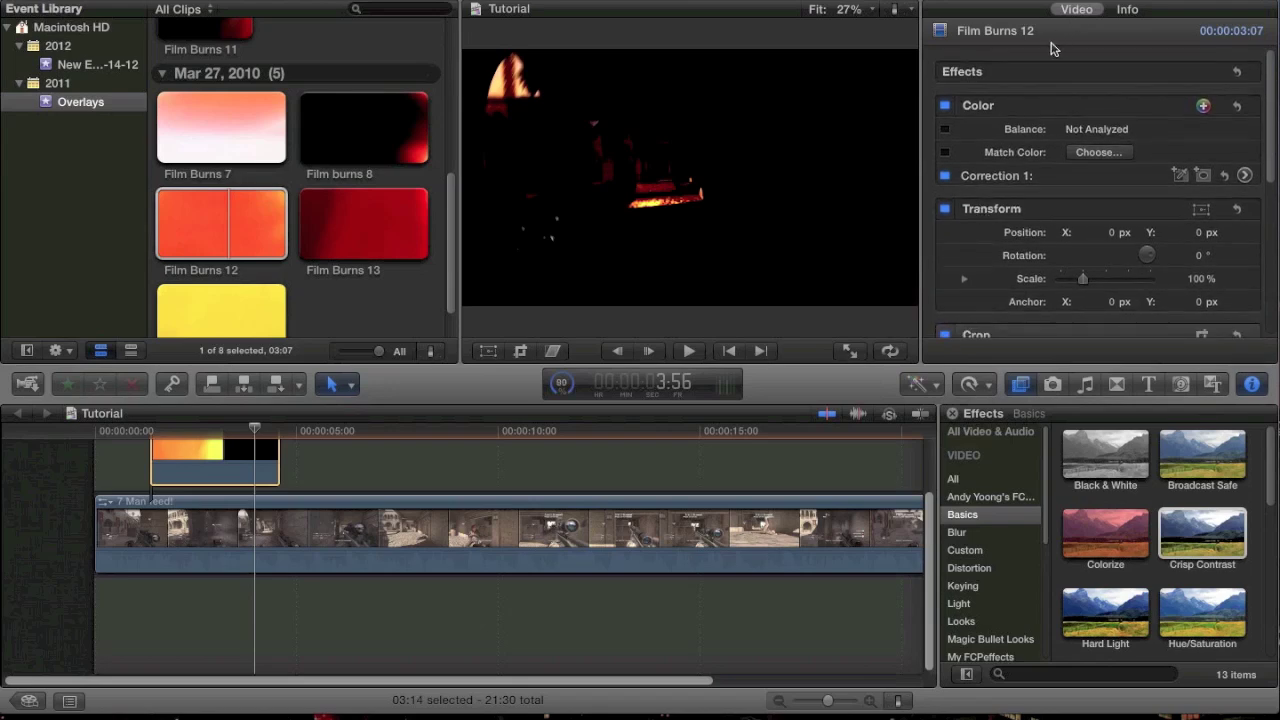
- Uncheck Radial, Hue/Saturation and Crisp Contrast in the clip's Inspector, then reselect the burn overlay
{"action": "left_click", "coordinate": [446, 545]}
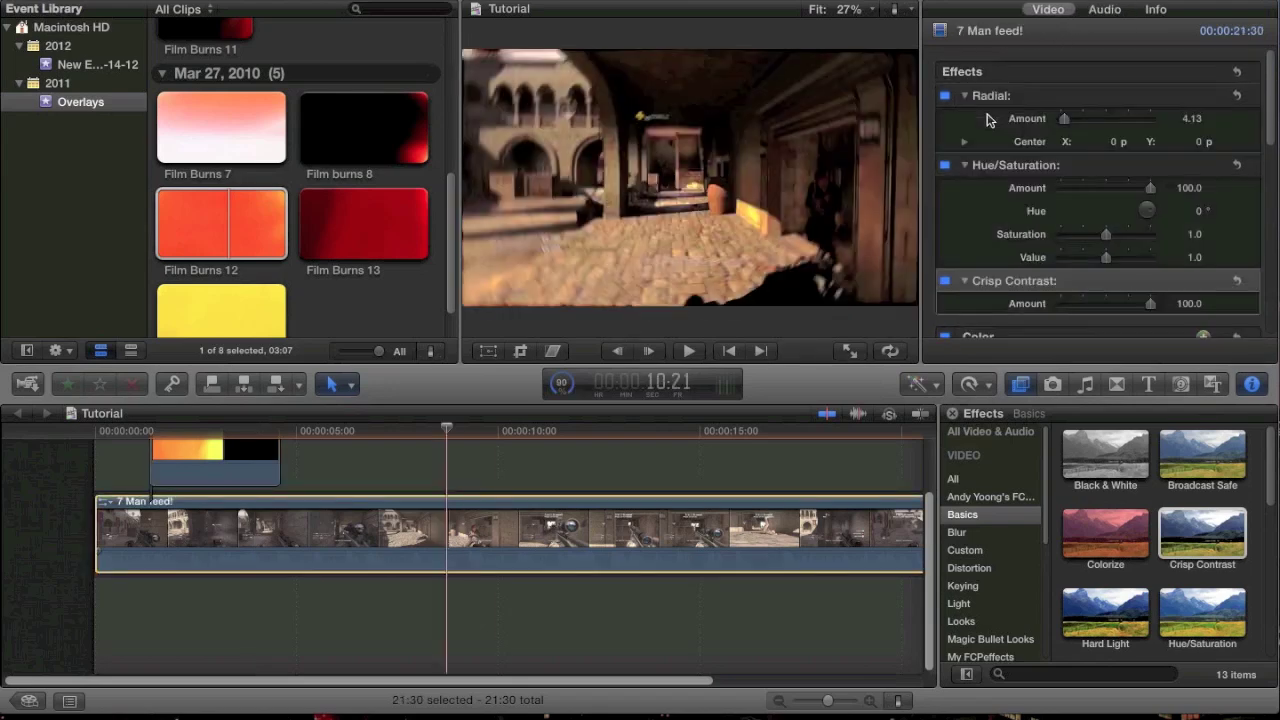
{"action": "left_click", "coordinate": [945, 96]}
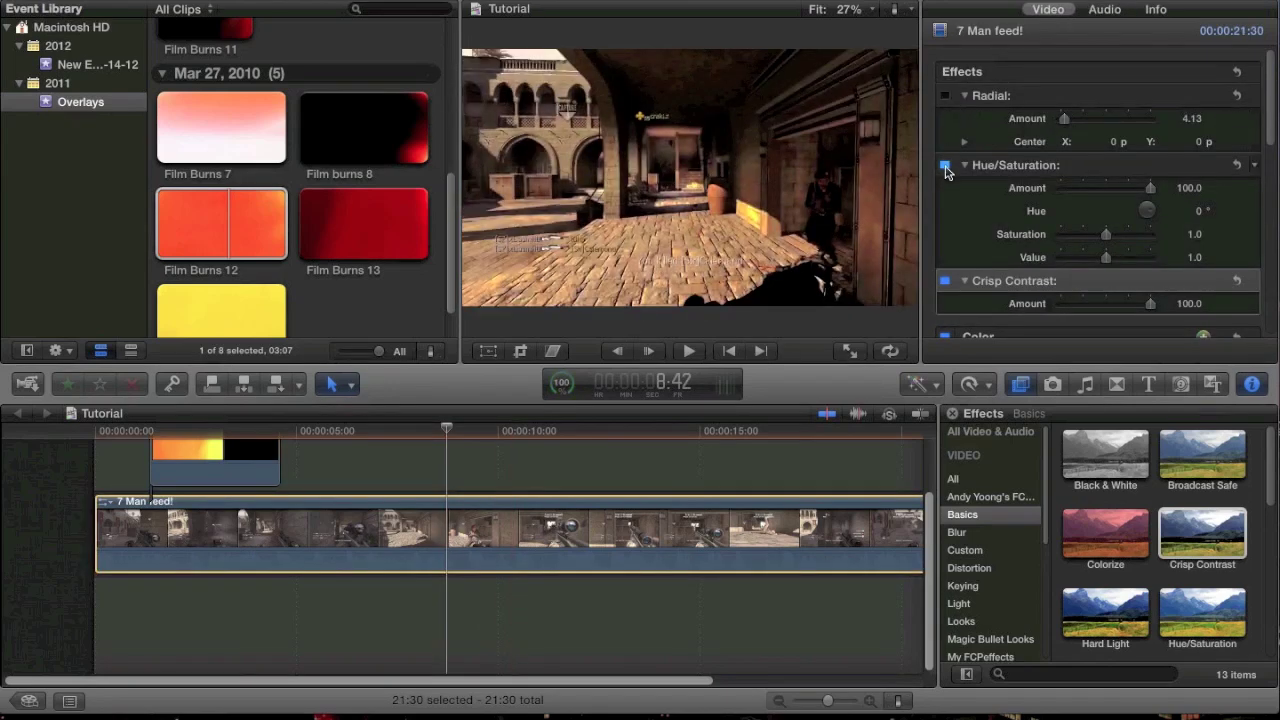
{"action": "left_click", "coordinate": [945, 166]}
{"action": "left_click", "coordinate": [945, 281]}
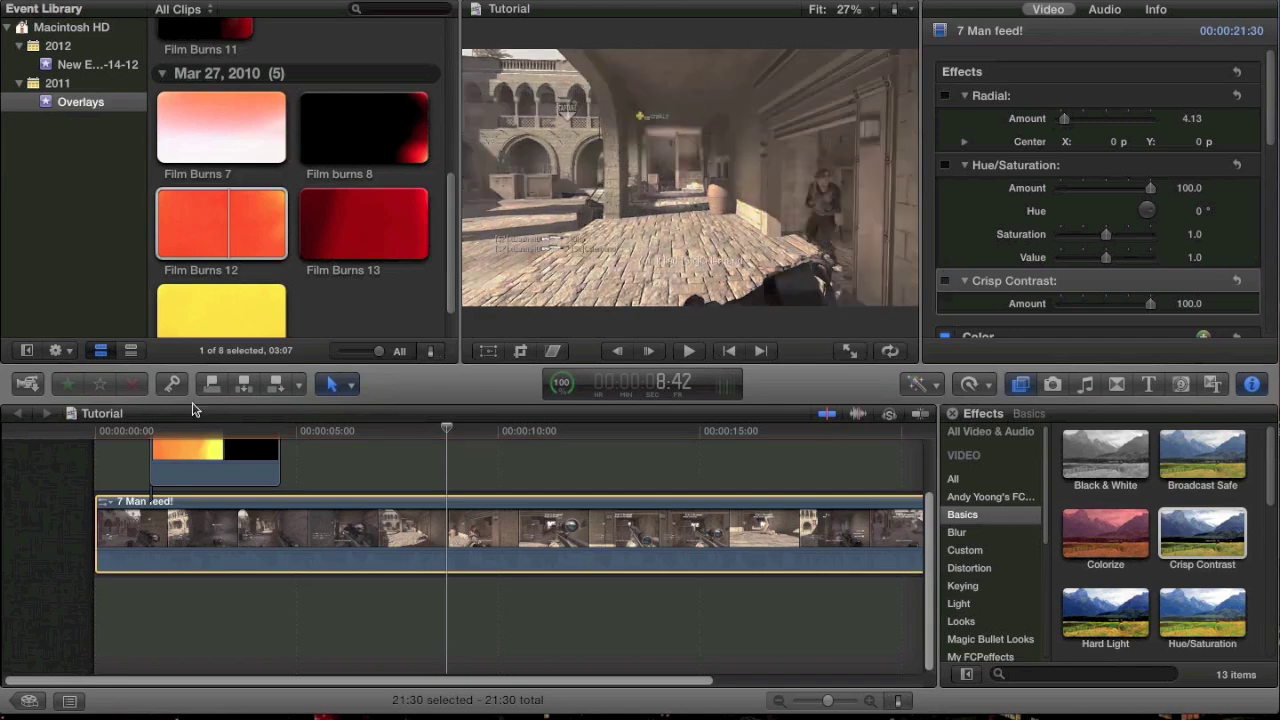
{"action": "left_click", "coordinate": [196, 503]}
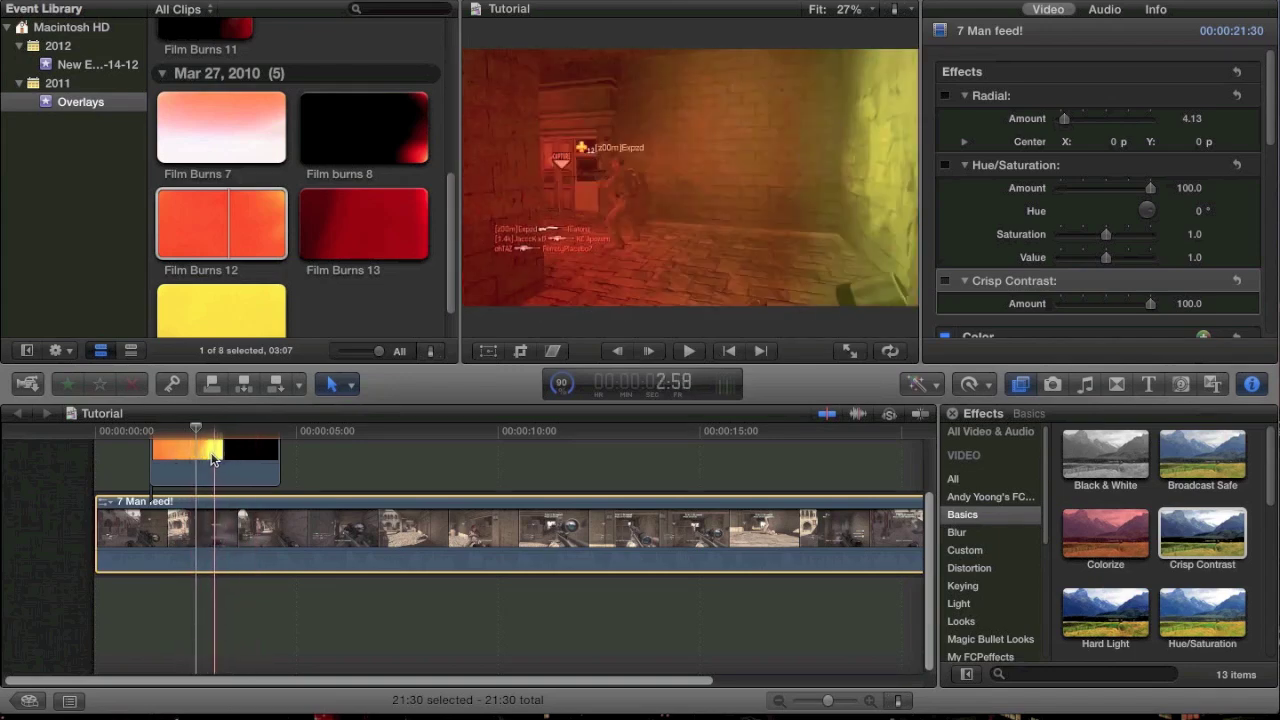
- Cut the burn clip at the playhead and delete its unwanted right part
{"action": "left_click", "coordinate": [217, 454]}
{"action": "key", "text": "a"}
{"action": "left_click", "coordinate": [229, 460]}
{"action": "key", "text": "Delete"}
{"action": "left_click", "coordinate": [166, 465]}
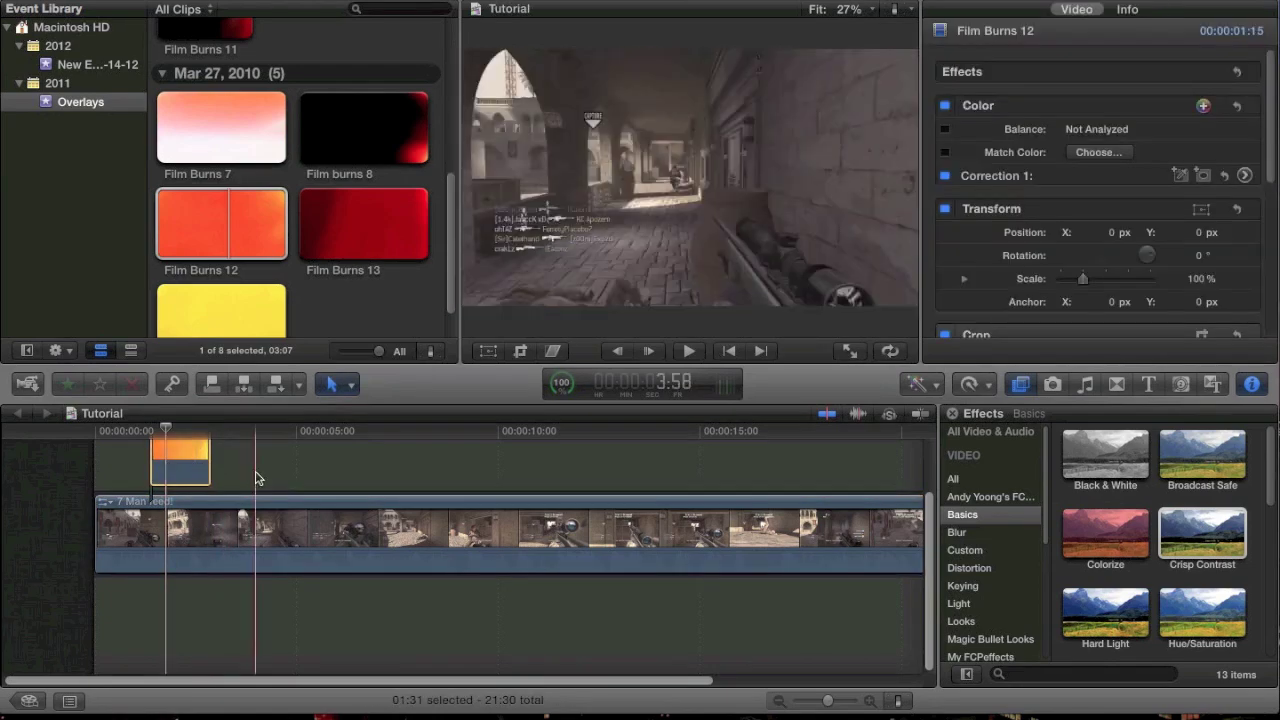
{"action": "left_click", "coordinate": [254, 467]}
- Paste further copies of the burn clip and slide one slightly later
{"action": "key", "text": "space"}
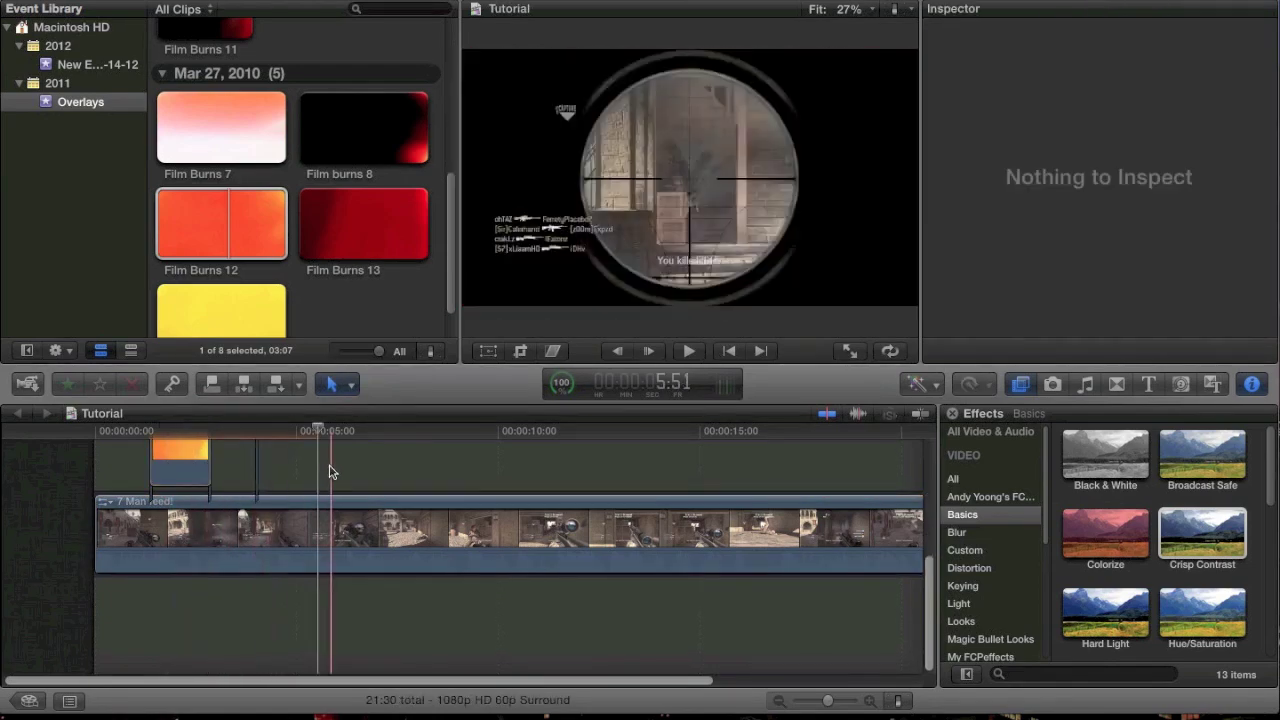
{"action": "key", "text": "alt+v"}
{"action": "key", "text": "alt+v"}
{"action": "key", "text": "alt+v"}
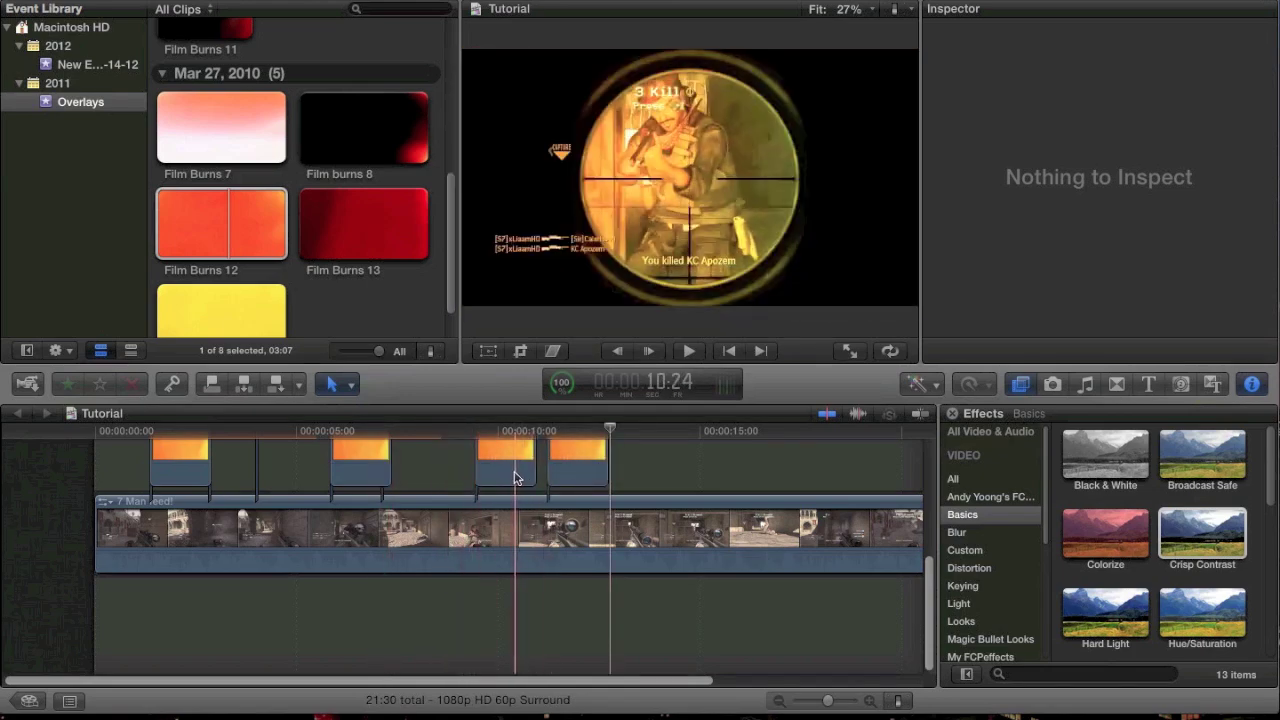
{"action": "left_click_drag", "start_coordinate": [510, 475], "coordinate": [515, 473]}
{"action": "key", "text": "super+4"}
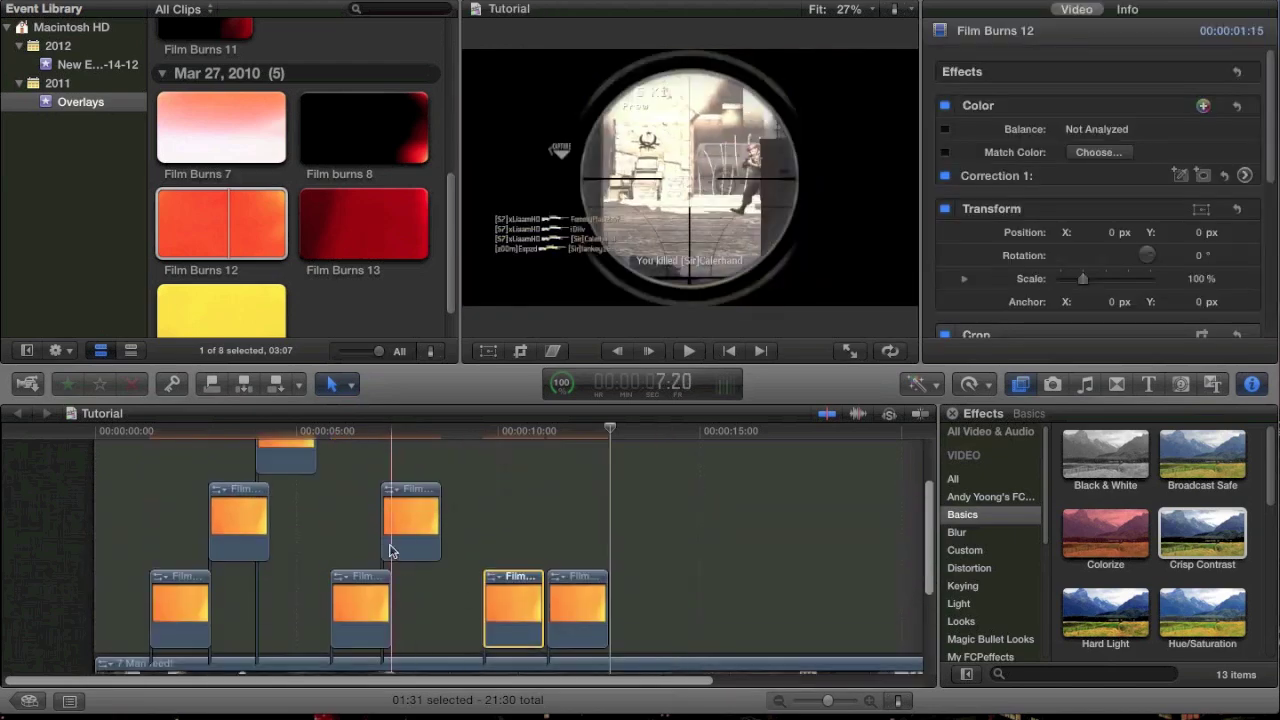
- Move the burn copies into one row end to end and select all seven
{"action": "mouse_move", "coordinate": [425, 520]}
{"action": "left_mouse_down"}
{"action": "mouse_move", "coordinate": [465, 551]}
{"action": "mouse_move", "coordinate": [467, 608]}
{"action": "left_mouse_up"}
{"action": "left_click_drag", "start_coordinate": [573, 596], "coordinate": [566, 594]}
{"action": "mouse_move", "coordinate": [366, 608]}
{"action": "left_mouse_down"}
{"action": "mouse_move", "coordinate": [406, 616]}
{"action": "mouse_move", "coordinate": [391, 597]}
{"action": "left_mouse_up"}
{"action": "mouse_move", "coordinate": [278, 462]}
{"action": "left_mouse_down"}
{"action": "mouse_move", "coordinate": [314, 609]}
{"action": "mouse_move", "coordinate": [330, 609]}
{"action": "left_mouse_up"}
{"action": "left_click", "coordinate": [236, 534]}
{"action": "mouse_move", "coordinate": [236, 536]}
{"action": "left_mouse_down"}
{"action": "mouse_move", "coordinate": [277, 600]}
{"action": "mouse_move", "coordinate": [278, 540]}
{"action": "mouse_move", "coordinate": [261, 612]}
{"action": "mouse_move", "coordinate": [203, 597]}
{"action": "mouse_move", "coordinate": [218, 597]}
{"action": "left_mouse_up"}
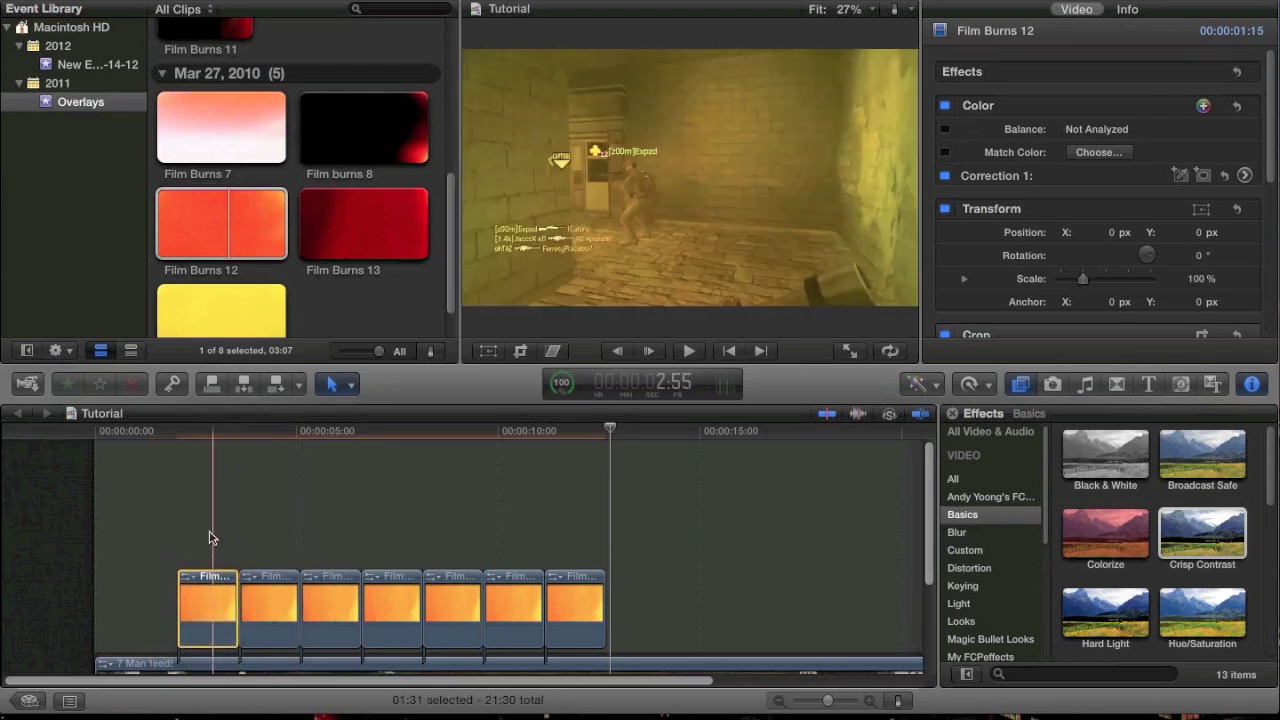
{"action": "left_click_drag", "start_coordinate": [206, 532], "coordinate": [610, 616]}
- Combine the seven burns into a compound clip with Overlay blend mode
{"action": "right_click", "coordinate": [610, 616]}
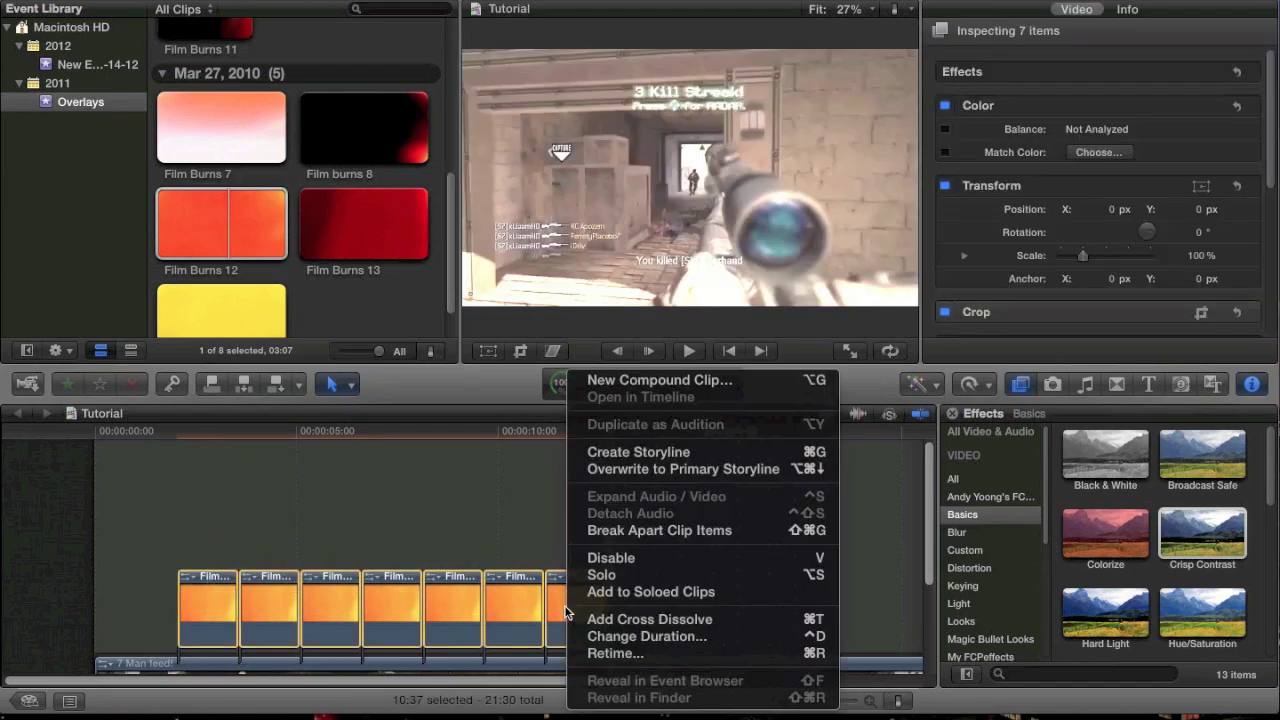
{"action": "left_click", "coordinate": [618, 380]}
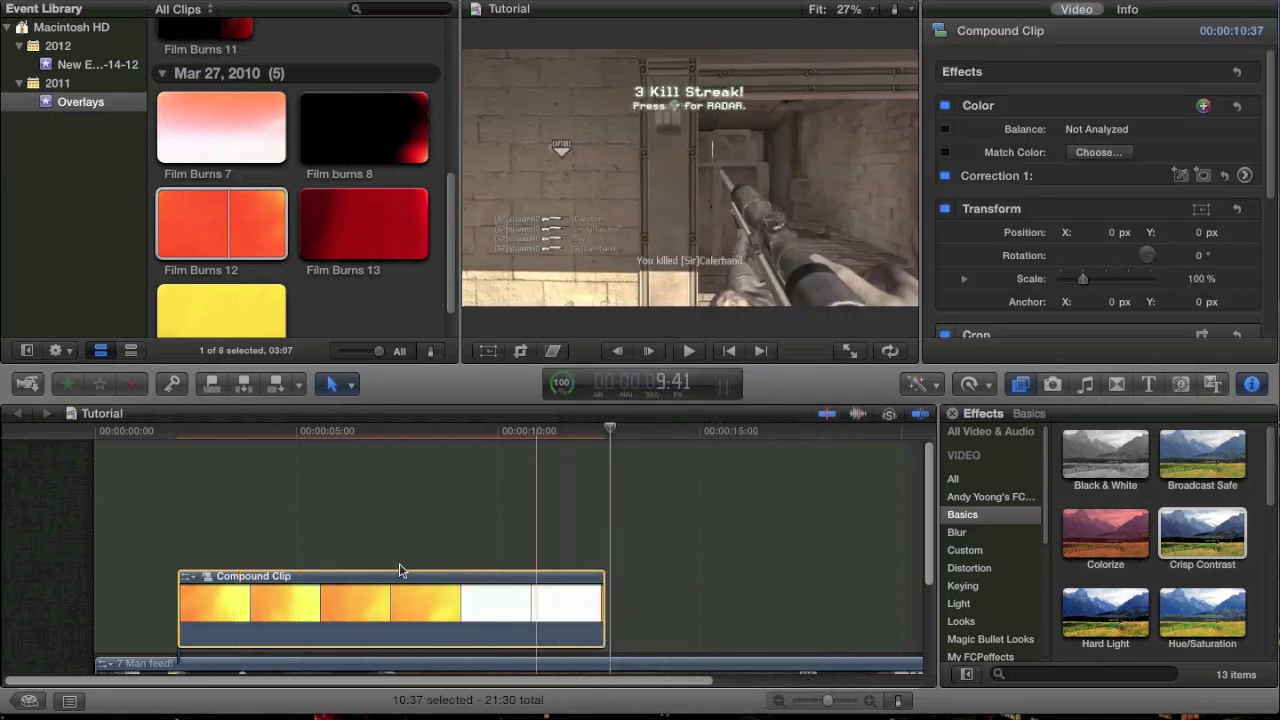
{"action": "scroll", "coordinate": [400, 595], "scroll_direction": "down", "scroll_amount": 2}
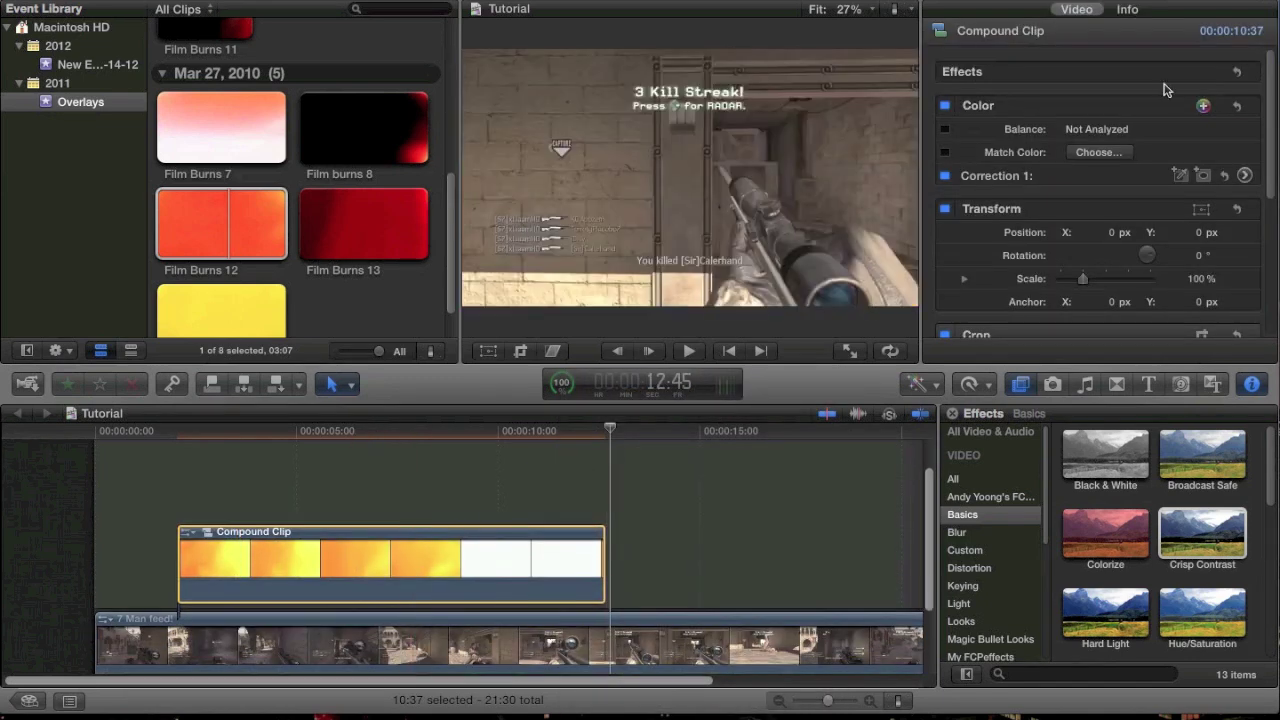
{"action": "scroll", "coordinate": [1073, 281], "scroll_direction": "down", "scroll_amount": 6}
{"action": "left_click", "coordinate": [1082, 293]}
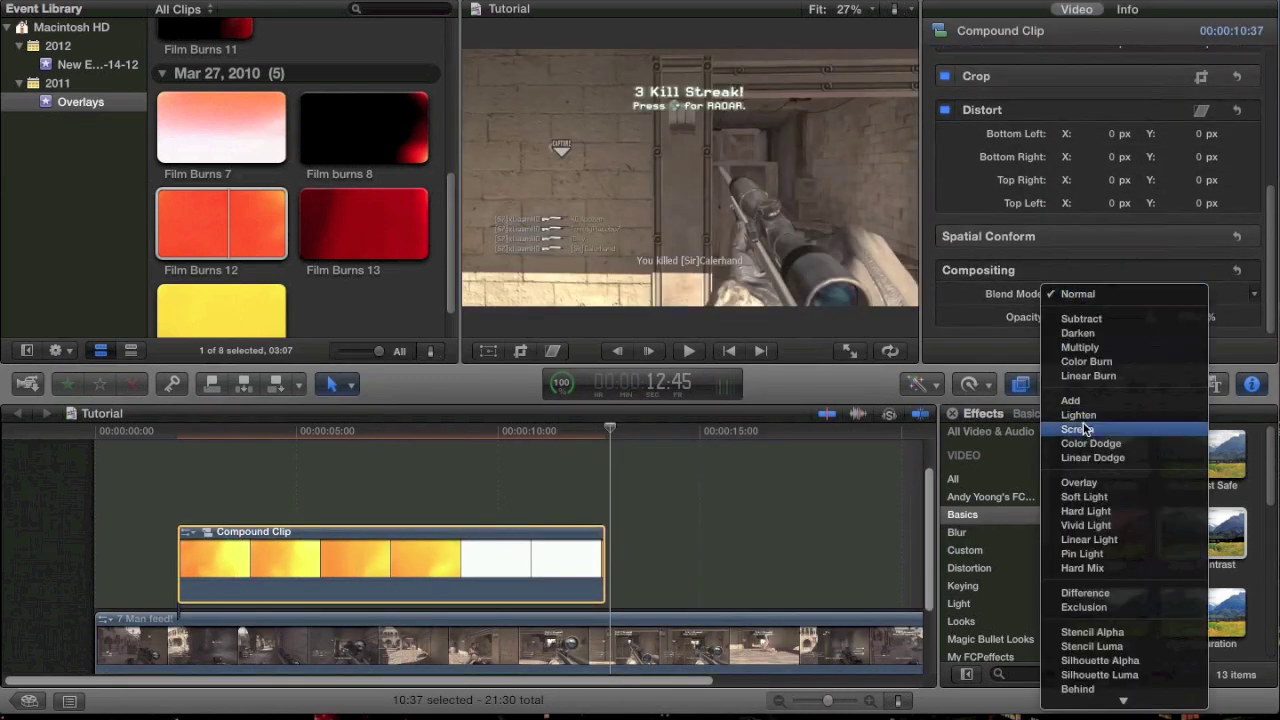
{"action": "left_click", "coordinate": [1082, 483]}
{"action": "left_click", "coordinate": [451, 551]}
- Move the compound clip to the timeline start and paste a copy after it
{"action": "mouse_move", "coordinate": [349, 581]}
{"action": "left_mouse_down"}
{"action": "mouse_move", "coordinate": [323, 578]}
{"action": "mouse_move", "coordinate": [334, 574]}
{"action": "left_mouse_up"}
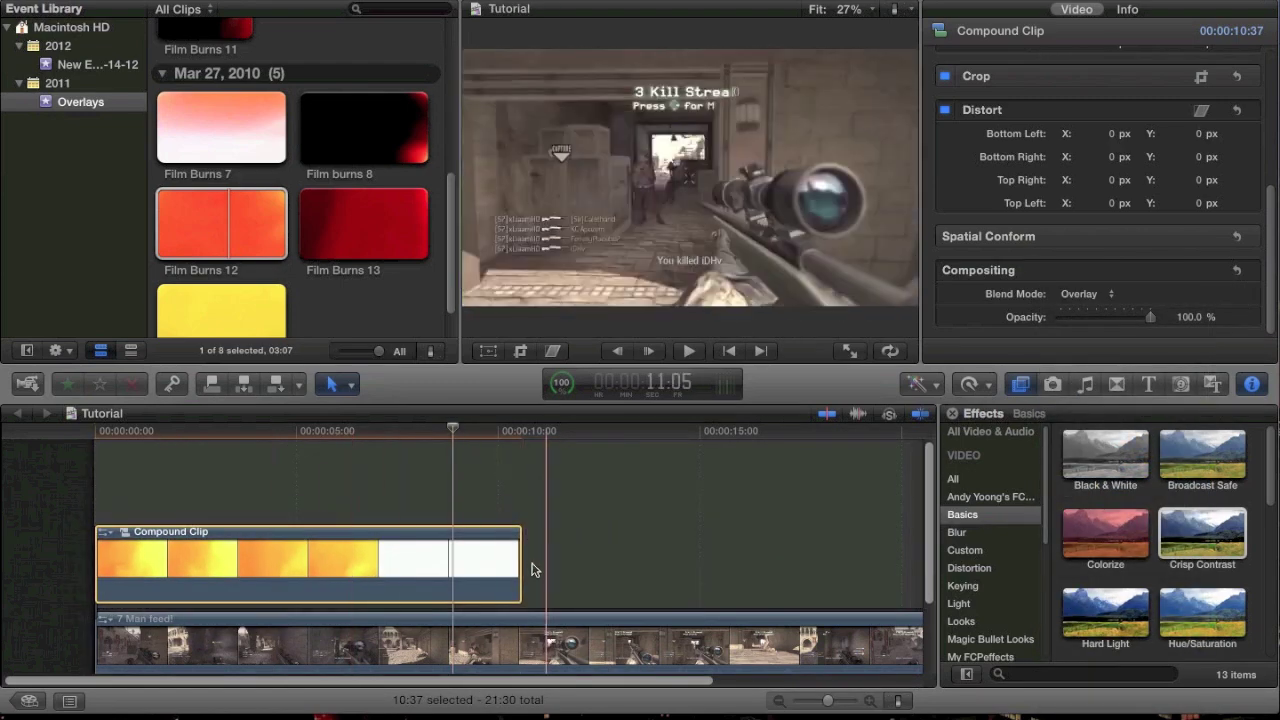
{"action": "key", "text": "super+c"}
{"action": "key", "text": "super+v"}
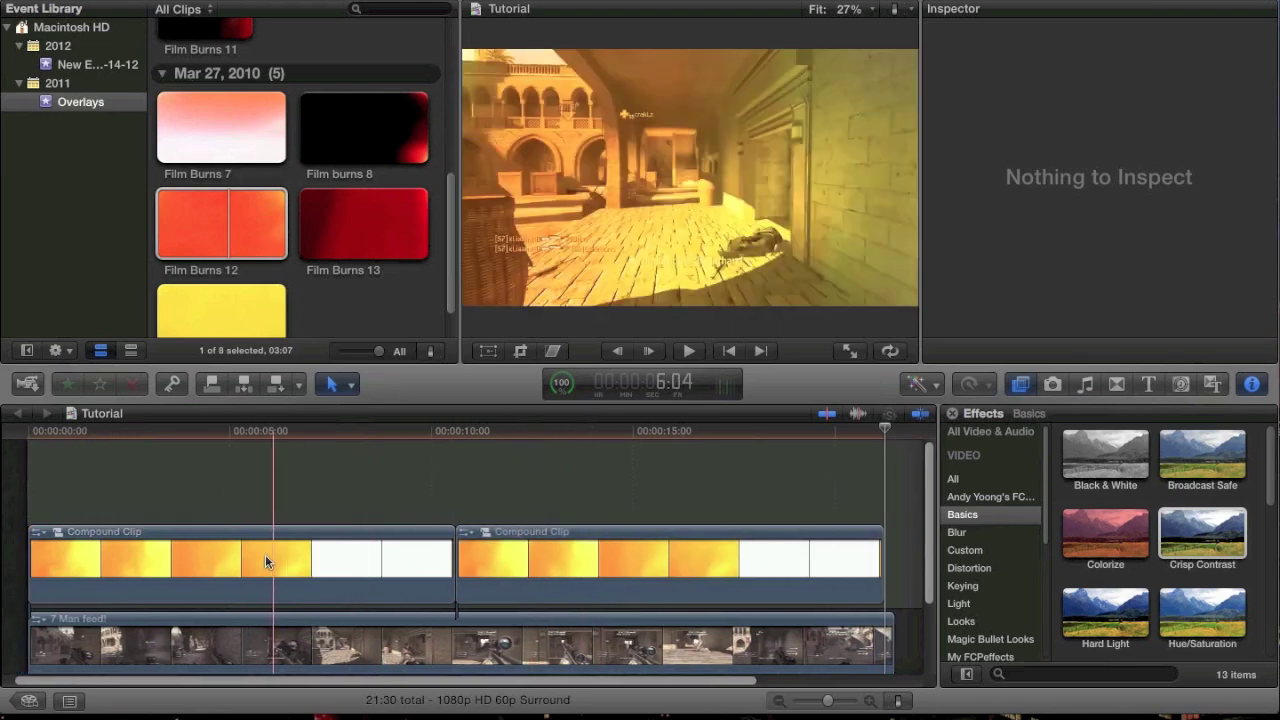
- Play back the timeline, then import Glow 2.mp4 from the Overlays folder via File > Import > Files
{"action": "key", "text": "space"}
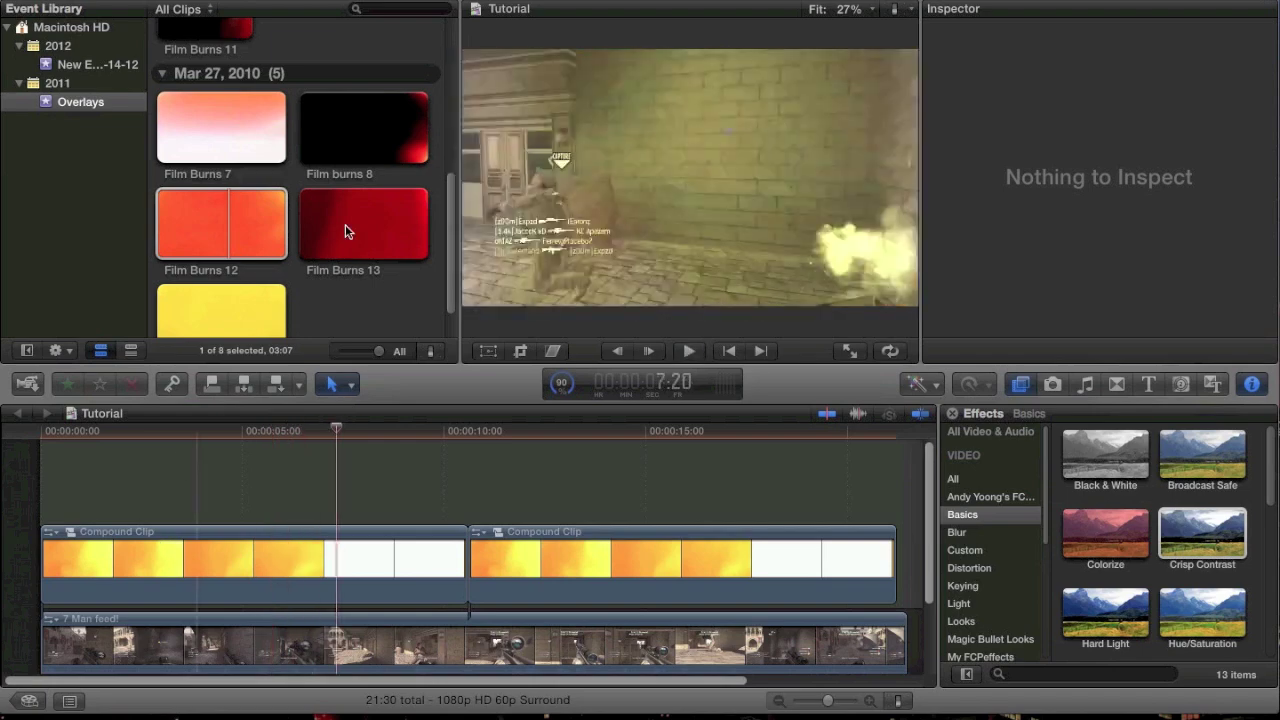
{"action": "left_click", "coordinate": [221, 230]}
{"action": "left_click", "coordinate": [155, 0]}
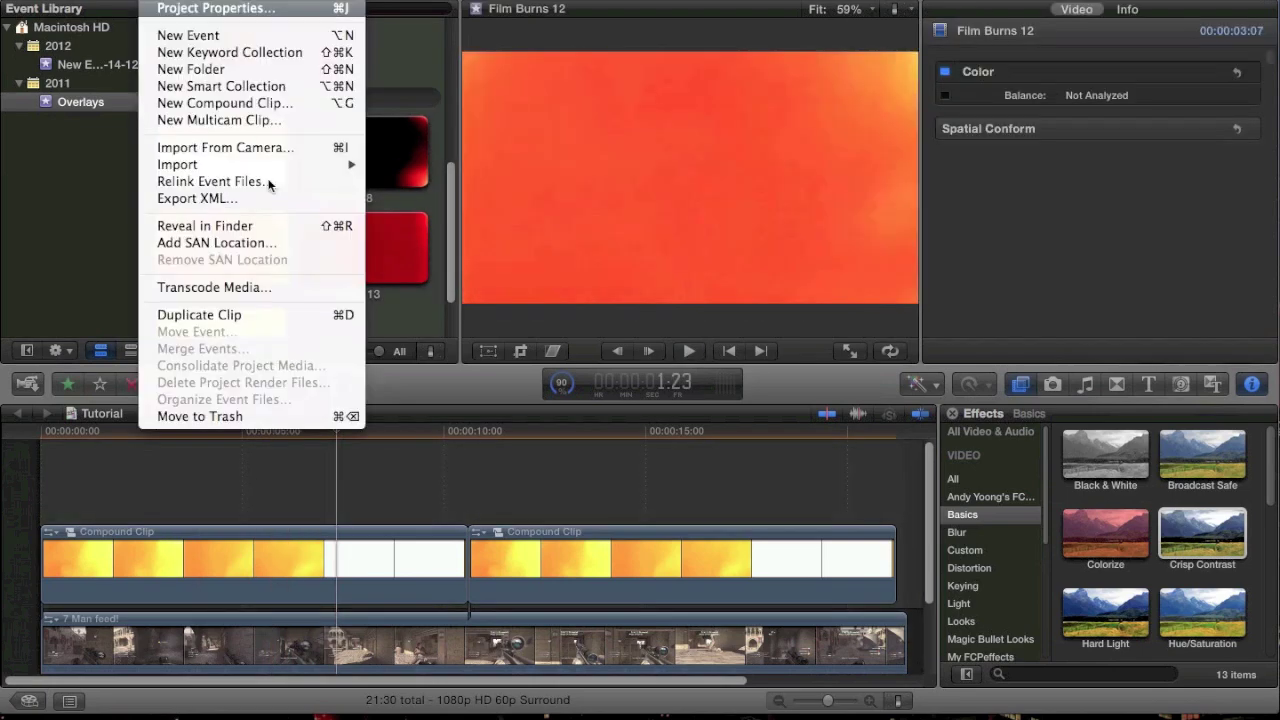
{"action": "mouse_move", "coordinate": [310, 170]}
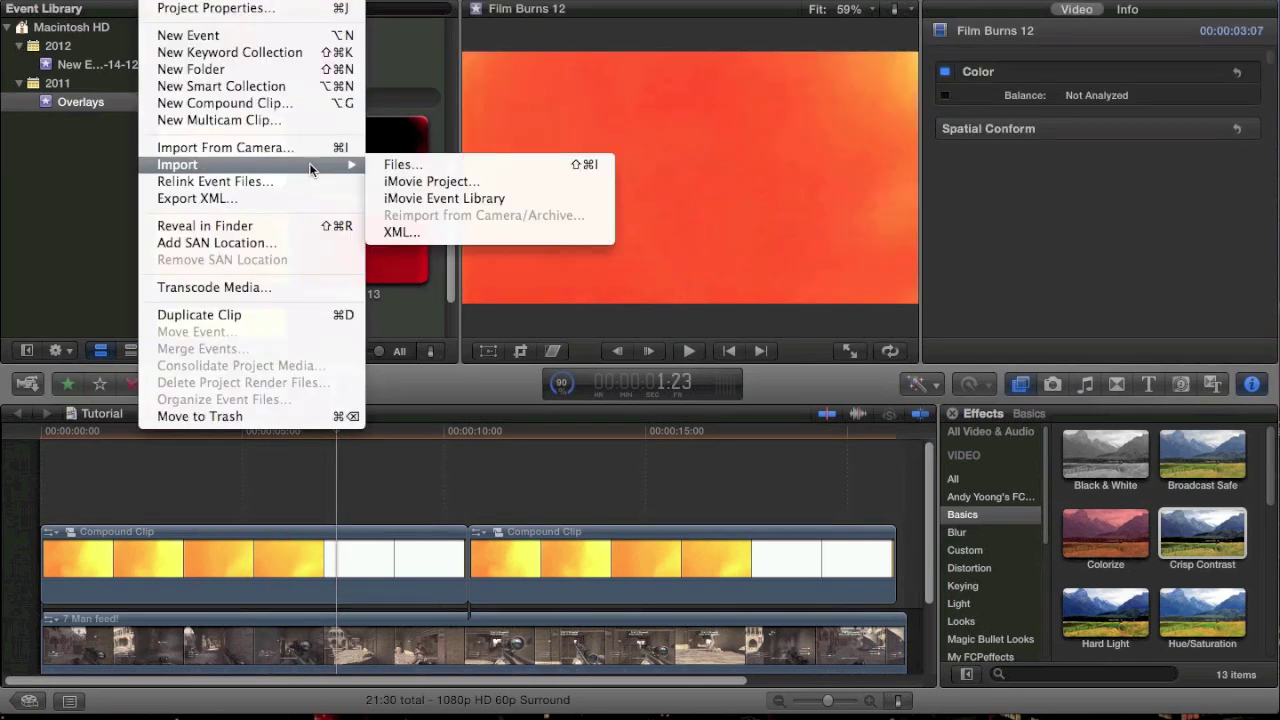
{"action": "left_click", "coordinate": [395, 166]}
{"action": "scroll", "coordinate": [598, 145], "scroll_direction": "up", "scroll_amount": 15}
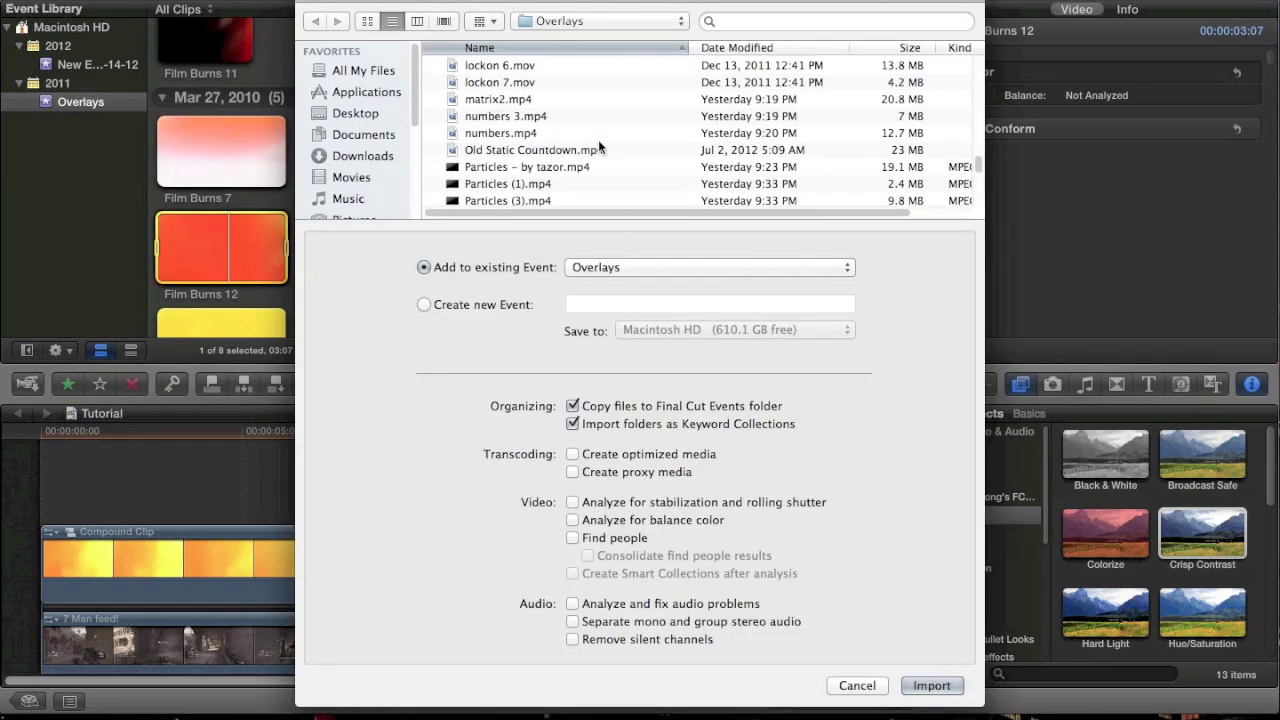
{"action": "scroll", "coordinate": [598, 142], "scroll_direction": "down", "scroll_amount": 10}
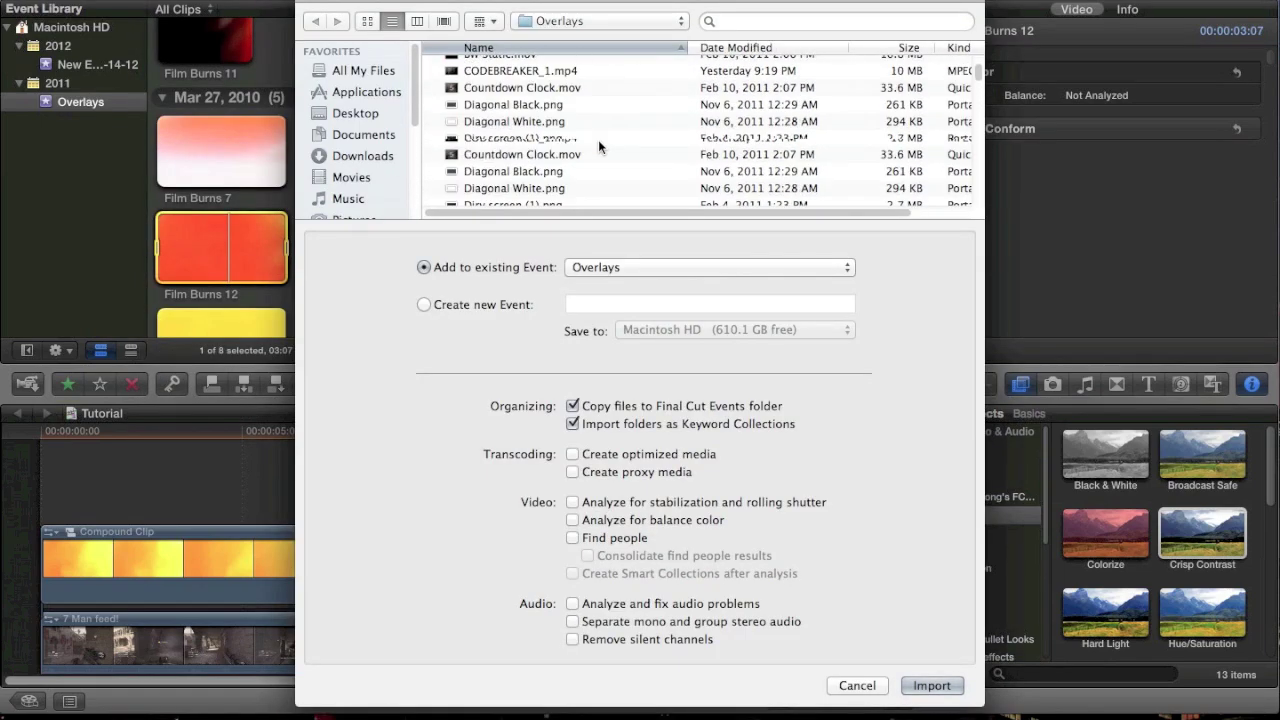
{"action": "scroll", "coordinate": [598, 139], "scroll_direction": "down", "scroll_amount": 3}
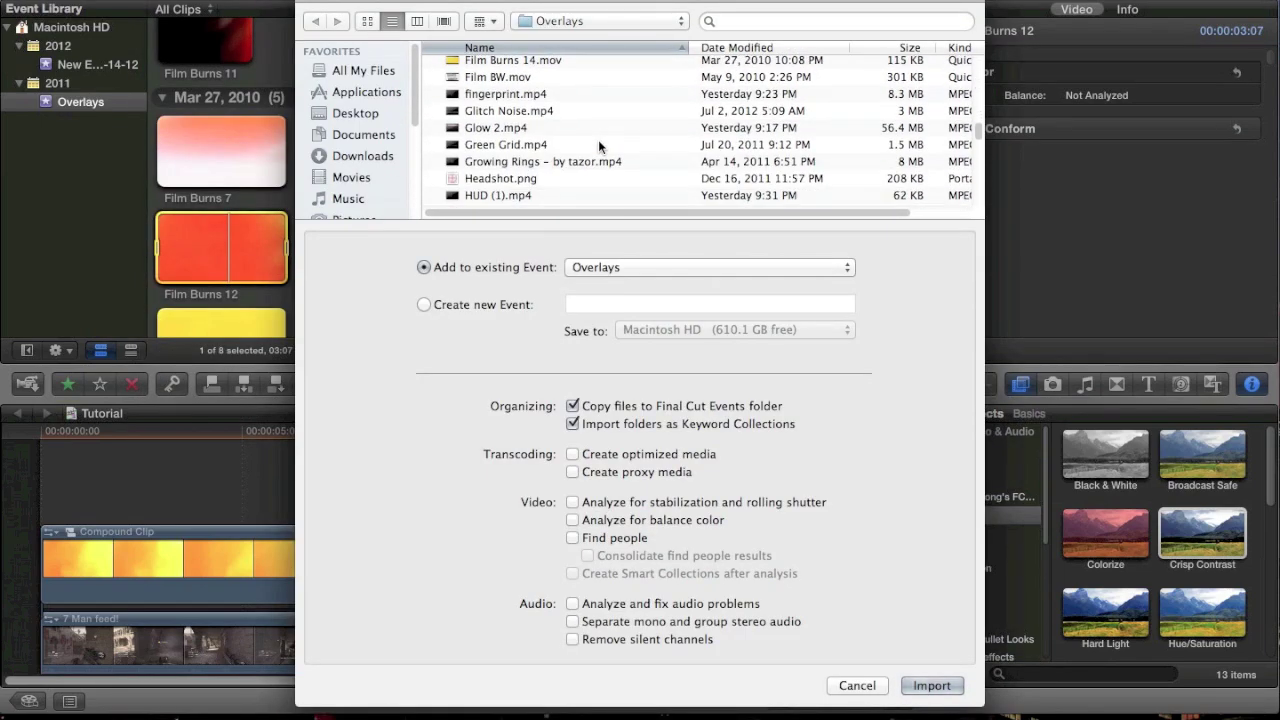
{"action": "left_click", "coordinate": [540, 133]}
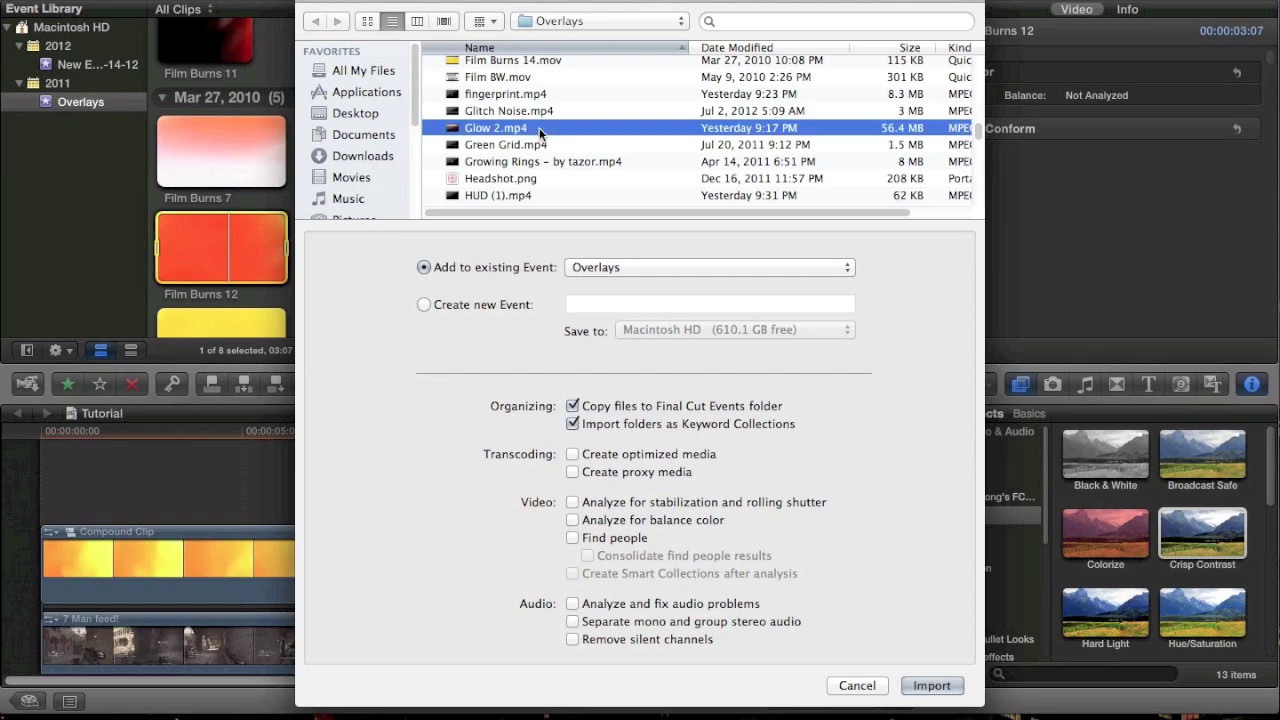
{"action": "left_click", "coordinate": [932, 686]}
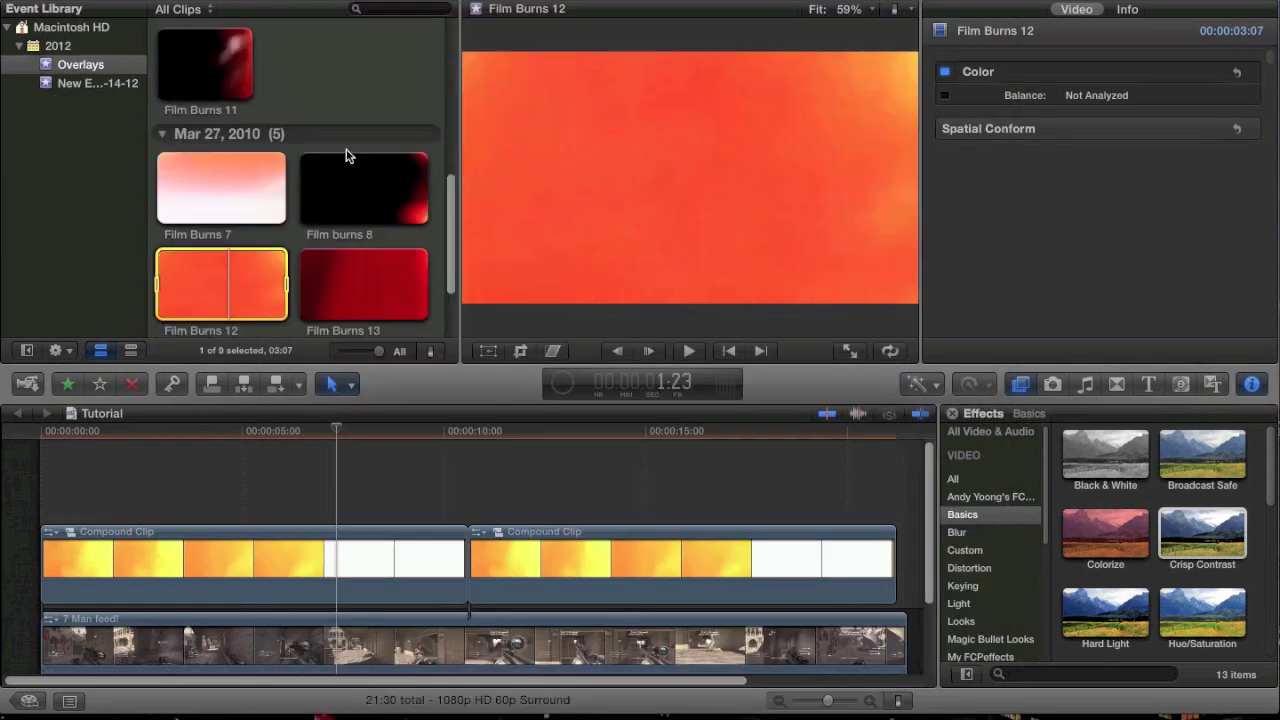
- Delete both compound burn clips from the timeline
{"action": "scroll", "coordinate": [349, 154], "scroll_direction": "up", "scroll_amount": 10}
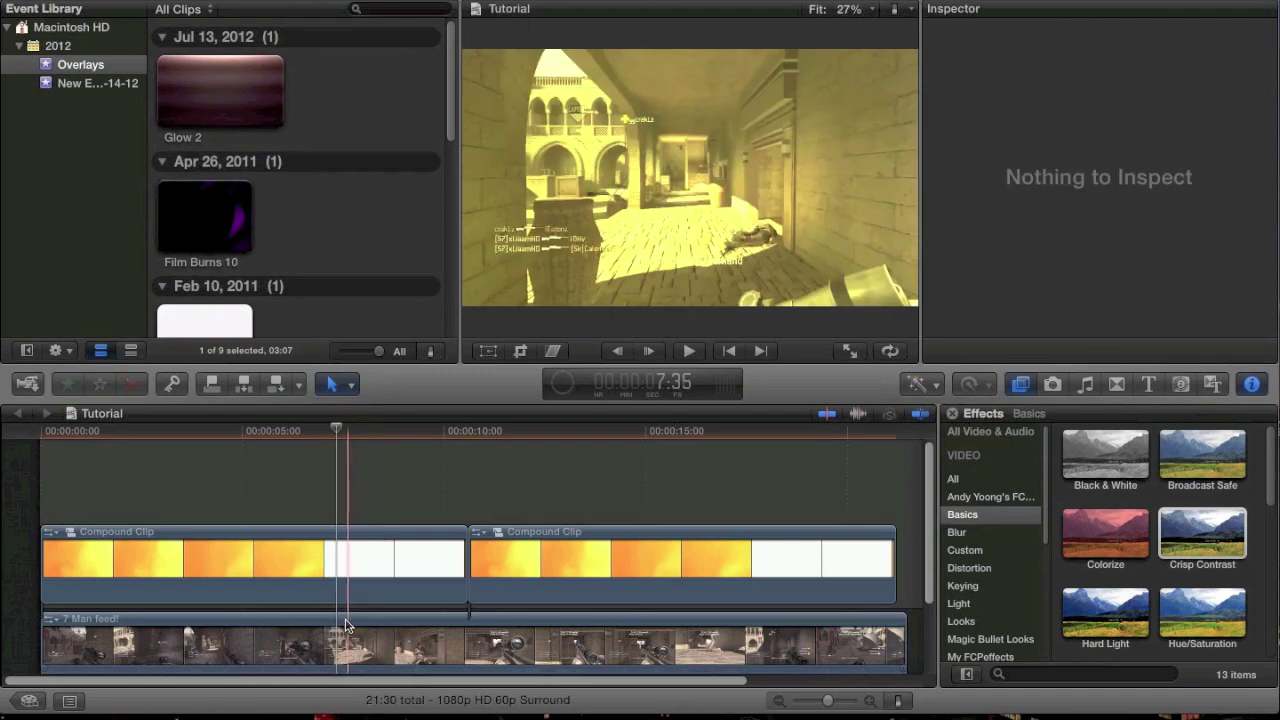
{"action": "left_click", "coordinate": [360, 560]}
{"action": "key", "text": "Delete"}
{"action": "left_click", "coordinate": [503, 575]}
{"action": "key", "text": "Delete"}
- Place Glow 2 above the start of the '7 Man feed!' clip and set its blend mode to Overlay
{"action": "left_click", "coordinate": [234, 82]}
{"action": "left_click_drag", "start_coordinate": [336, 386], "coordinate": [46, 543]}
{"action": "left_click", "coordinate": [309, 571]}
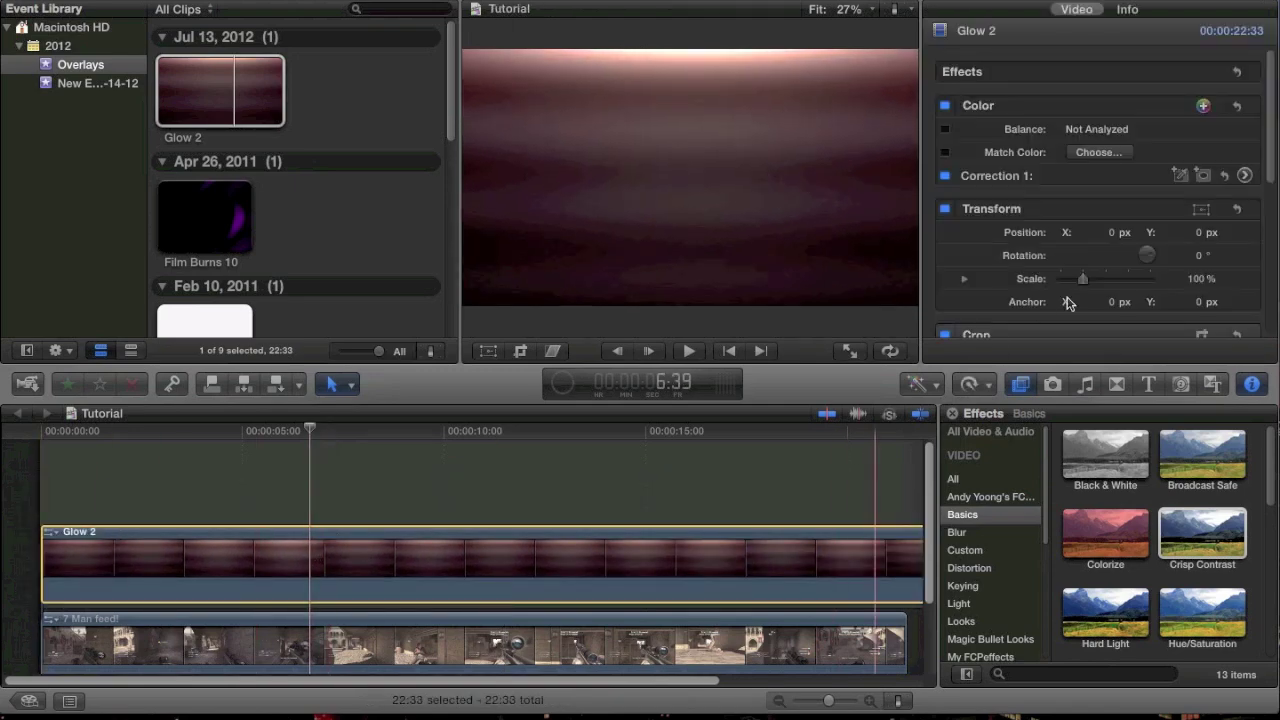
{"action": "scroll", "coordinate": [1095, 280], "scroll_direction": "down", "scroll_amount": 10}
{"action": "left_click", "coordinate": [1095, 294]}
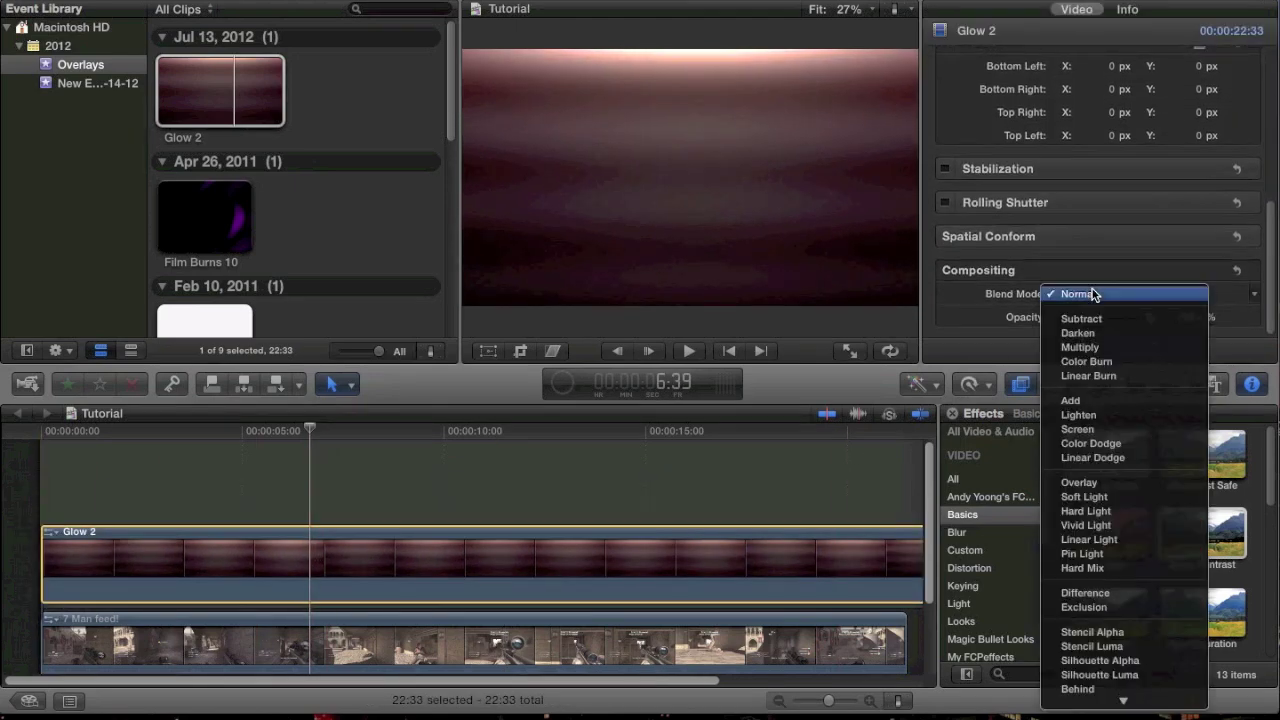
{"action": "left_click", "coordinate": [1079, 482]}
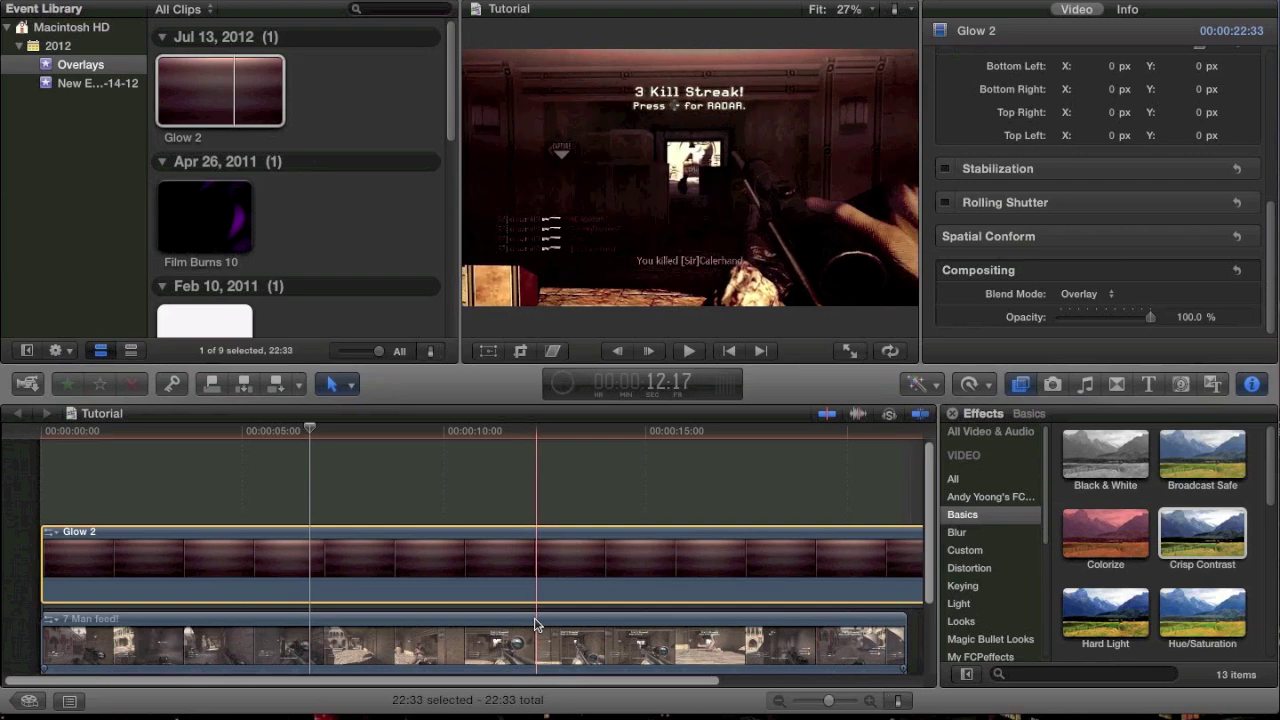
- Check the effects on the '7 Man feed!' clip, then reselect the Glow 2 clip
{"action": "scroll", "coordinate": [1115, 151], "scroll_direction": "up", "scroll_amount": 3}
{"action": "scroll", "coordinate": [1115, 151], "scroll_direction": "up", "scroll_amount": 5}
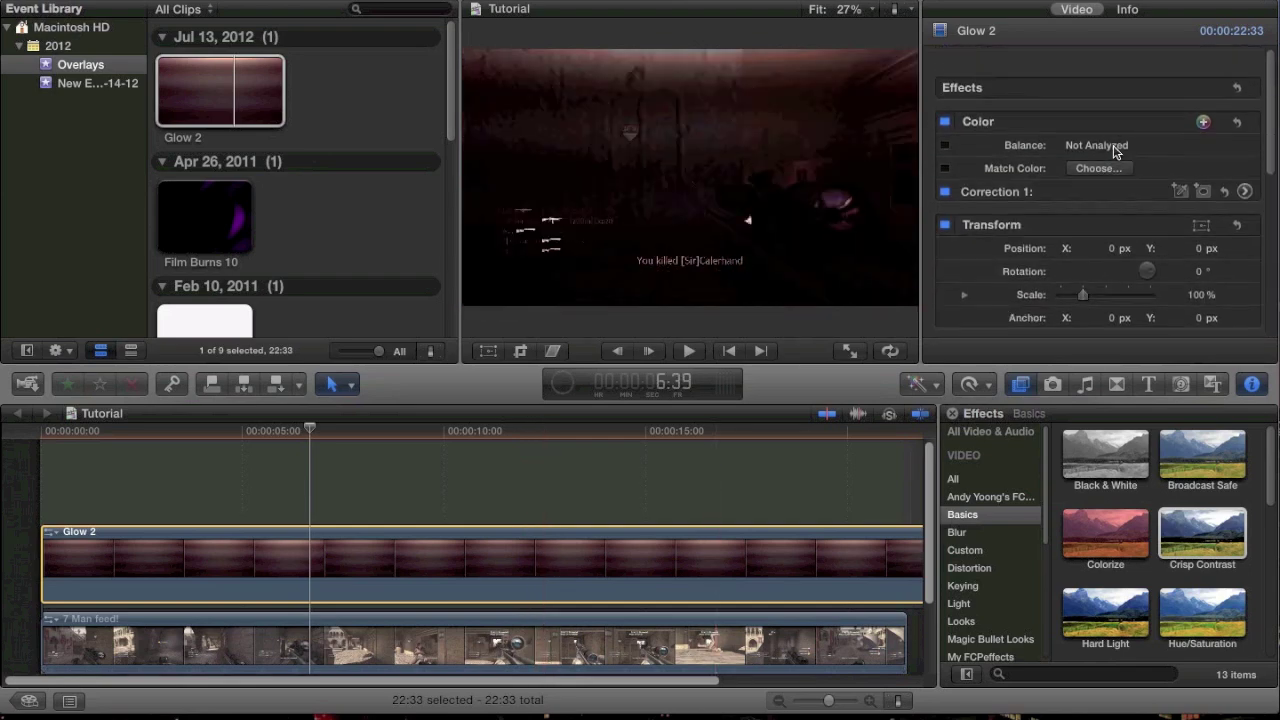
{"action": "left_click", "coordinate": [456, 625]}
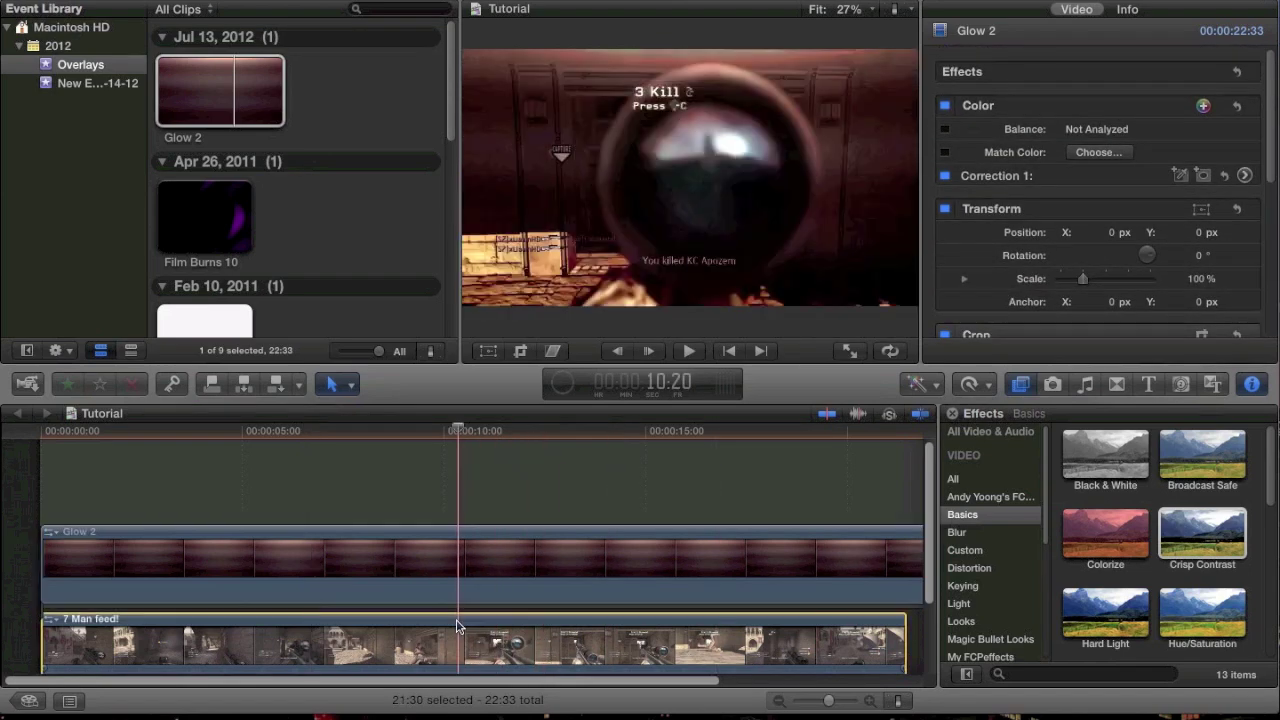
{"action": "left_click", "coordinate": [388, 562]}
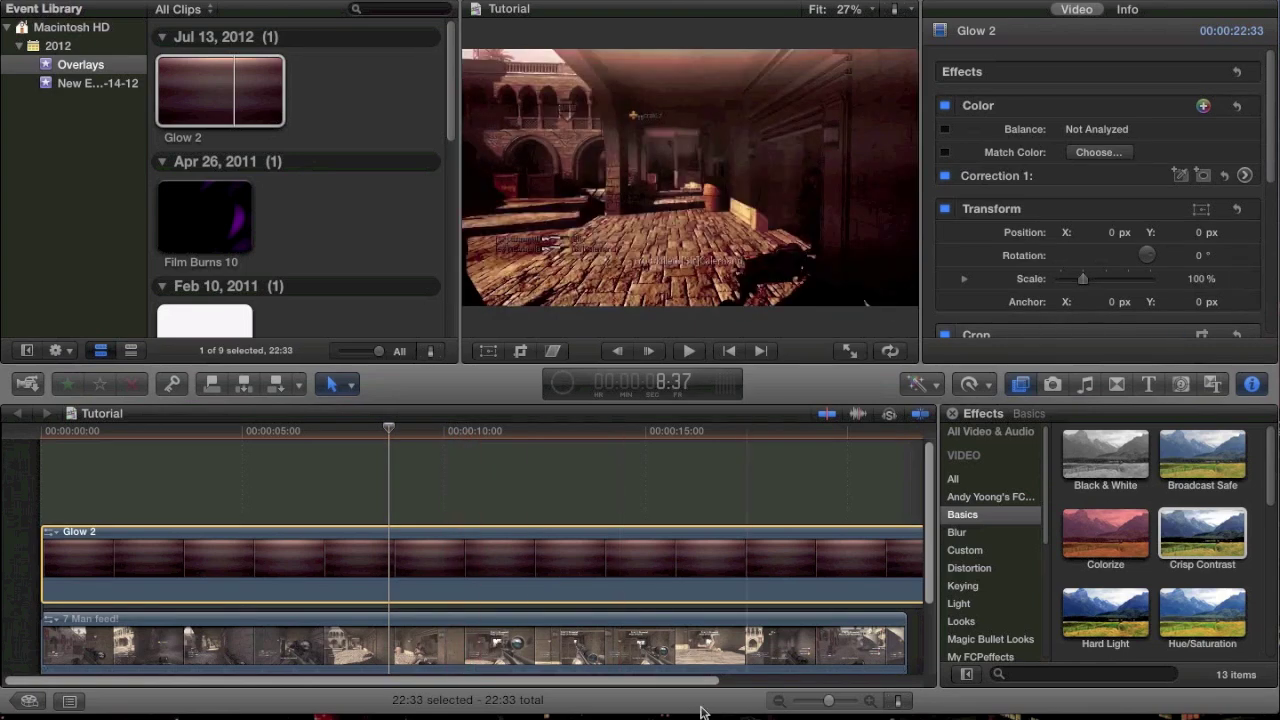
{"action": "left_click", "coordinate": [660, 640]}
{"action": "scroll", "coordinate": [1122, 170], "scroll_direction": "down", "scroll_amount": 3}
{"action": "scroll", "coordinate": [1122, 170], "scroll_direction": "up", "scroll_amount": 3}
{"action": "left_click", "coordinate": [336, 548]}
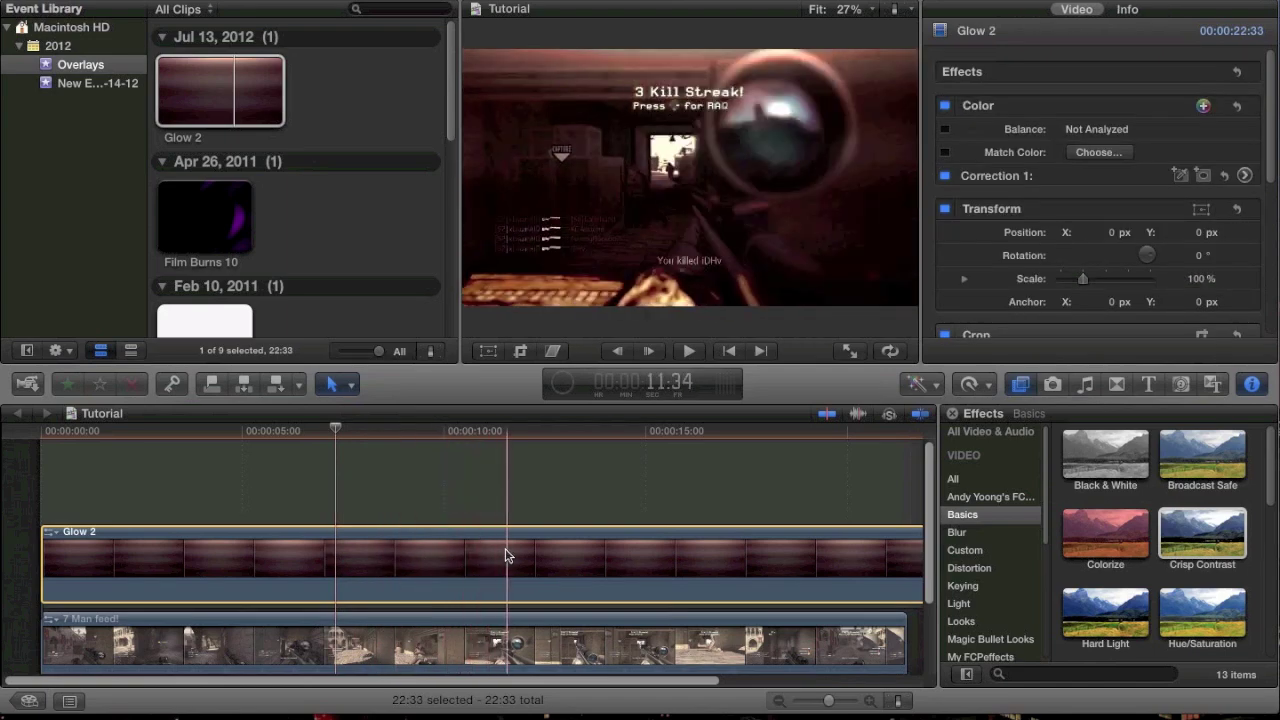
- Marquee-select the Glow 2 and '7 Man feed!' clips and delete them, emptying the timeline
{"action": "left_click", "coordinate": [564, 512]}
{"action": "left_click_drag", "start_coordinate": [583, 485], "coordinate": [406, 654]}
{"action": "key", "text": "Delete"}
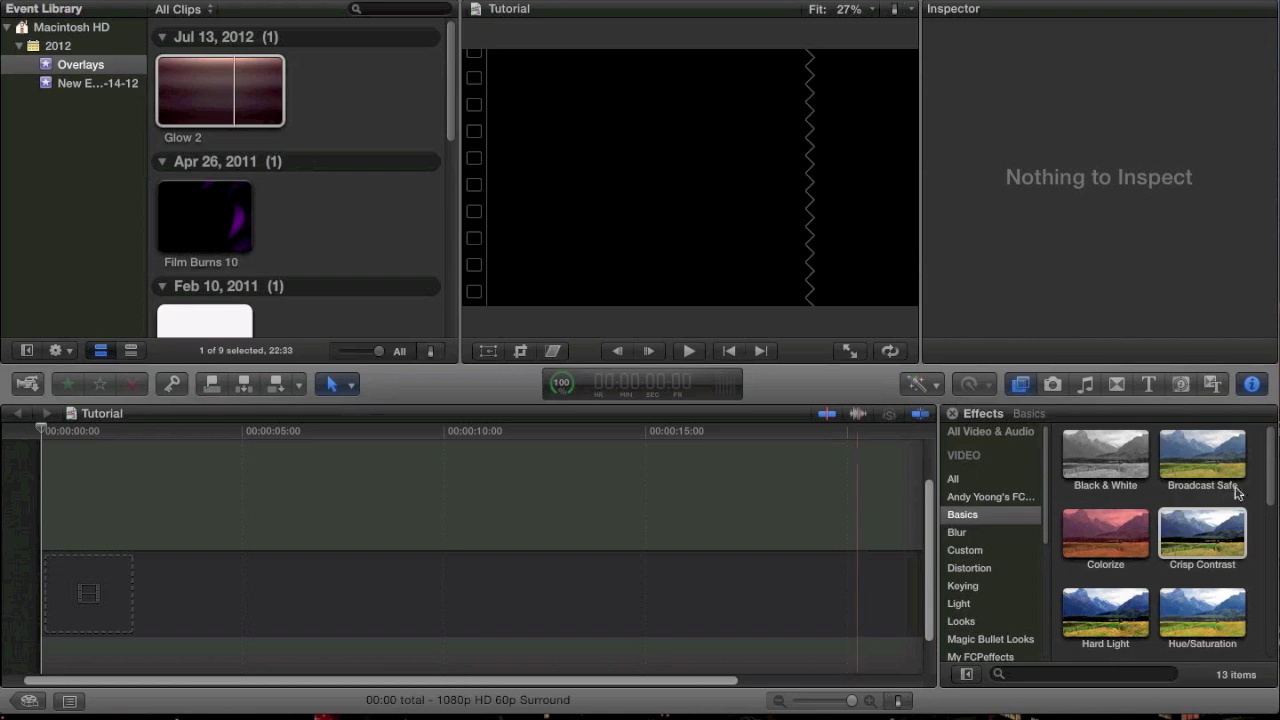
- Find and select the Film Burns 14 clip in the event browser to preview it
{"action": "scroll", "coordinate": [1121, 510], "scroll_direction": "up", "scroll_amount": 1}
{"action": "scroll", "coordinate": [1121, 510], "scroll_direction": "down", "scroll_amount": 3}
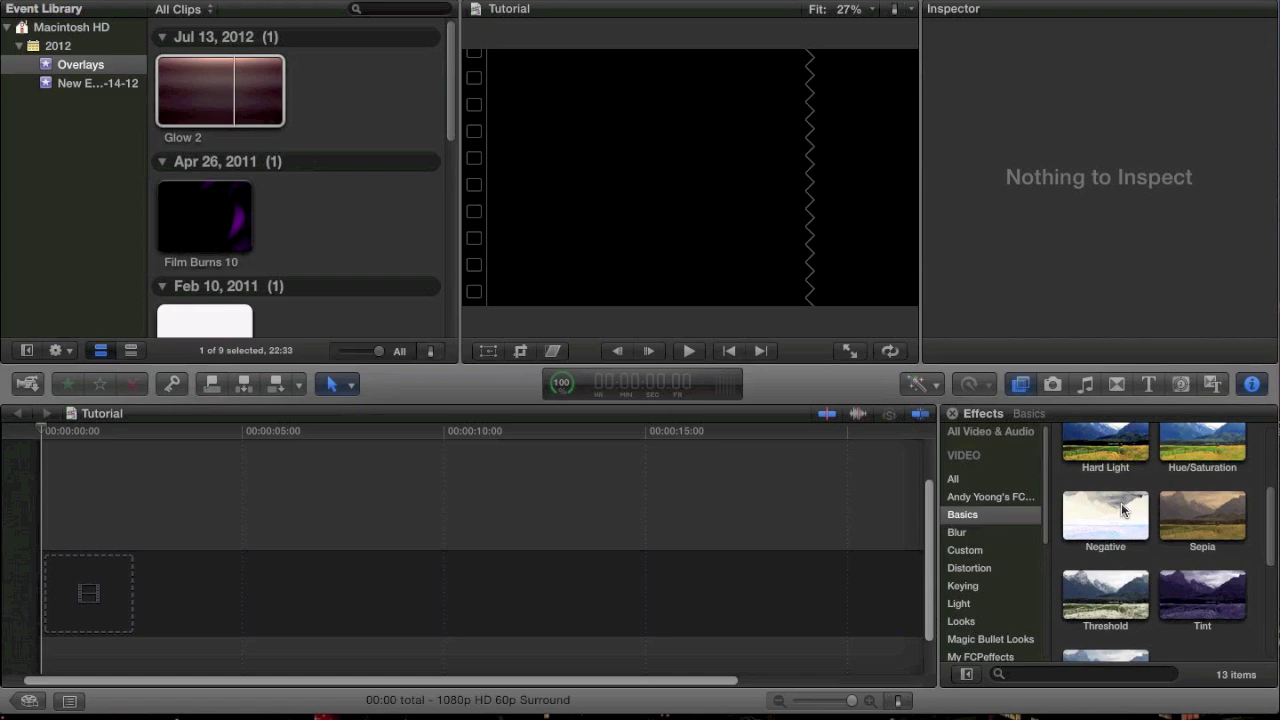
{"action": "scroll", "coordinate": [306, 277], "scroll_direction": "down", "scroll_amount": 10}
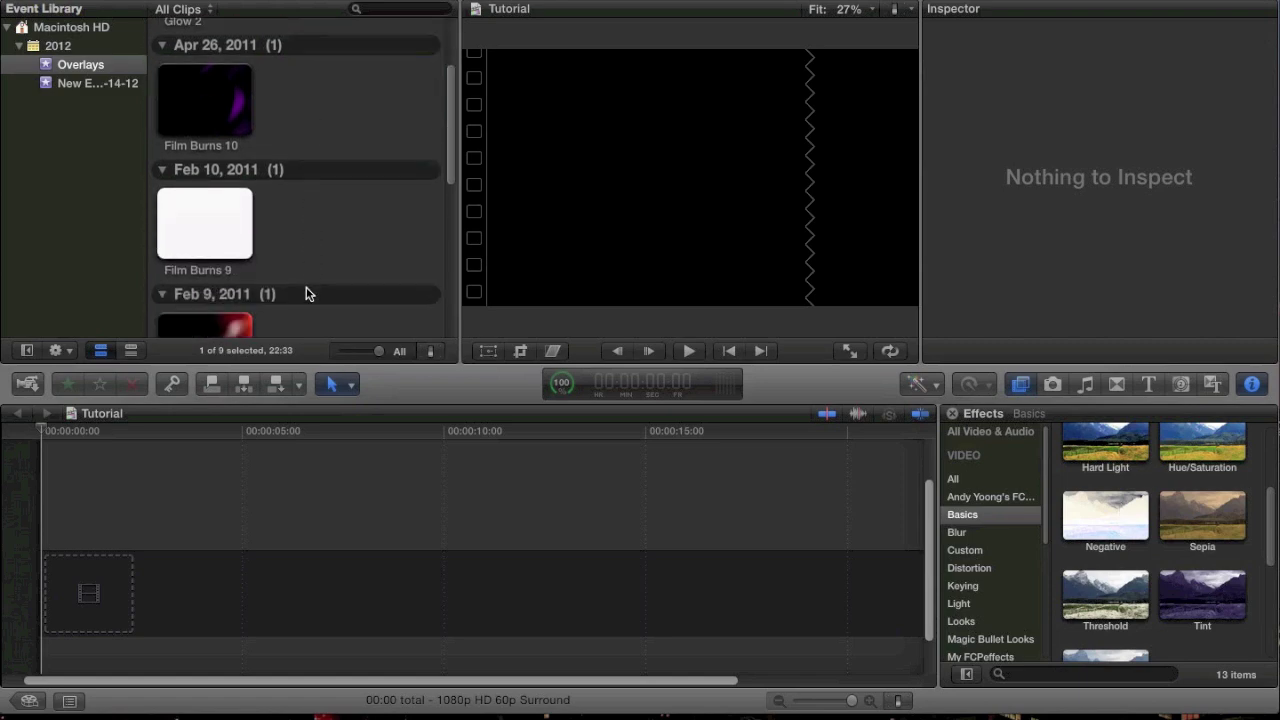
{"action": "left_click", "coordinate": [220, 275]}
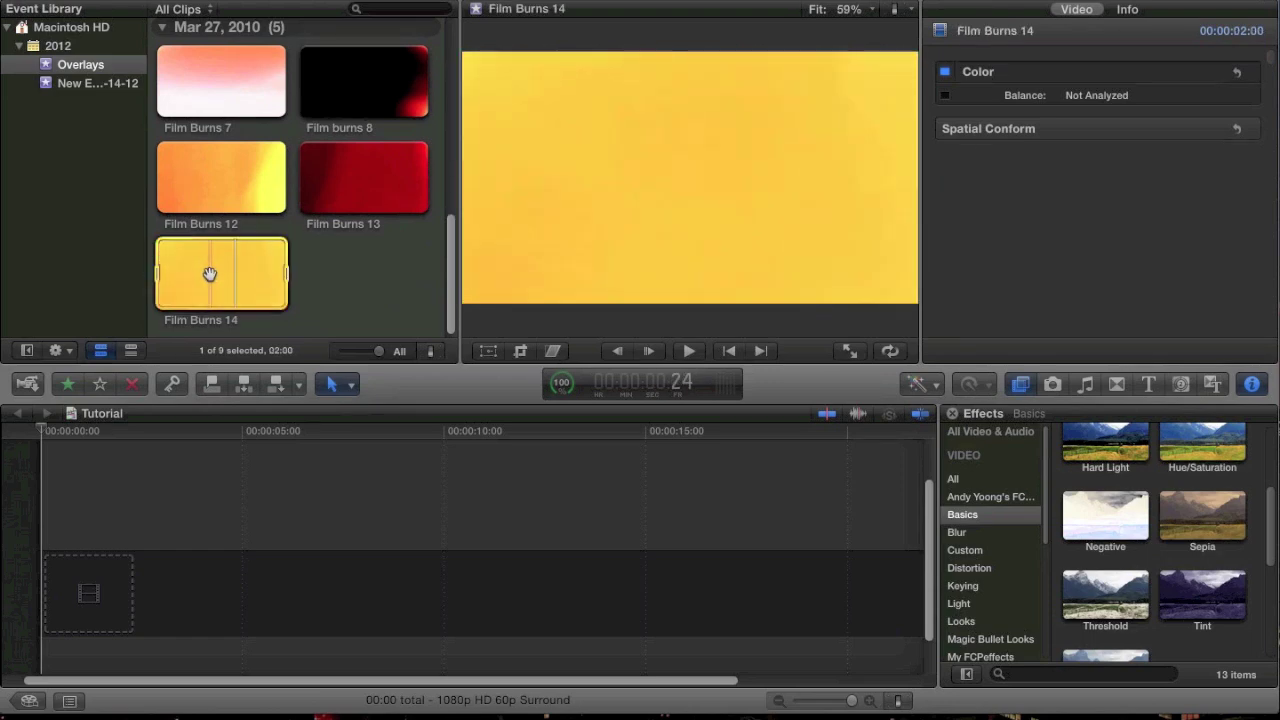